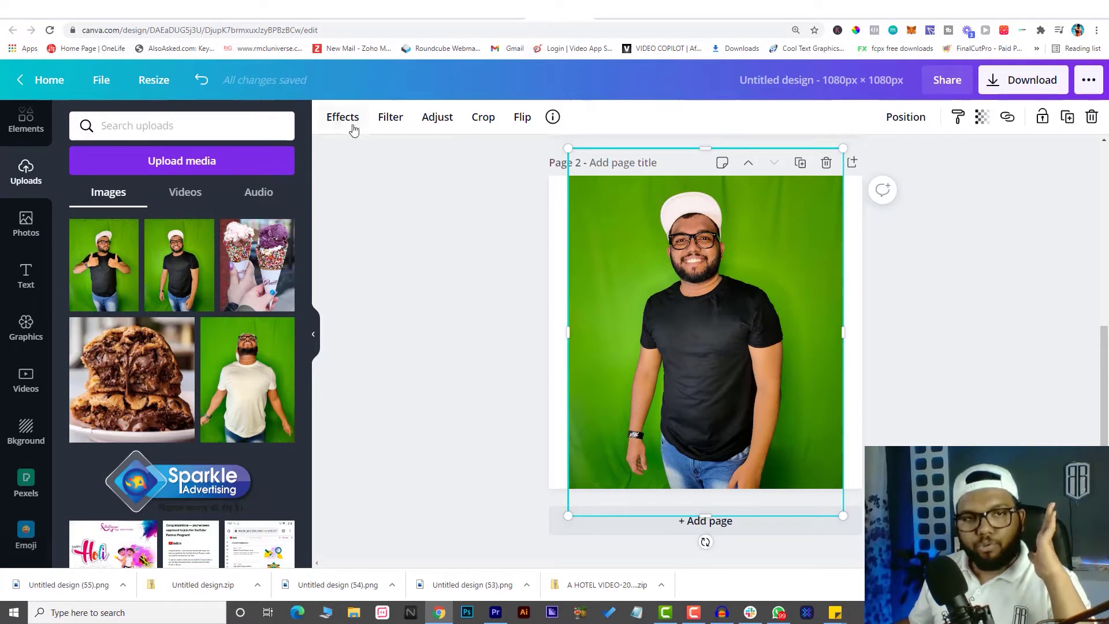
Remove the green background from the man's photo on page 2 with Background Remover and apply the result.
left_click(347, 119)
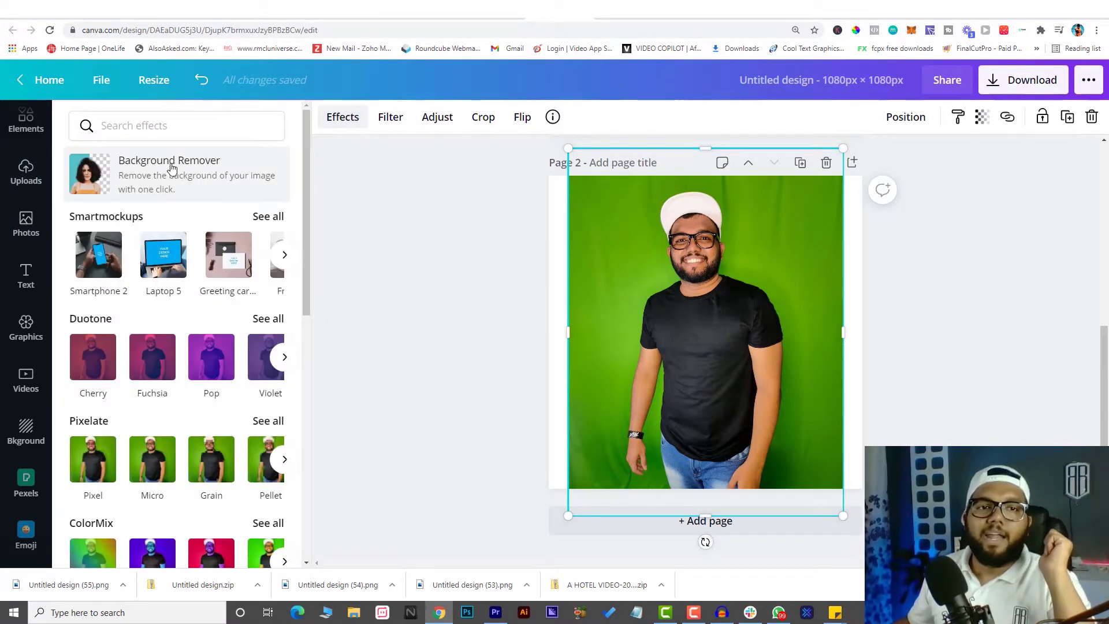
left_click(159, 181)
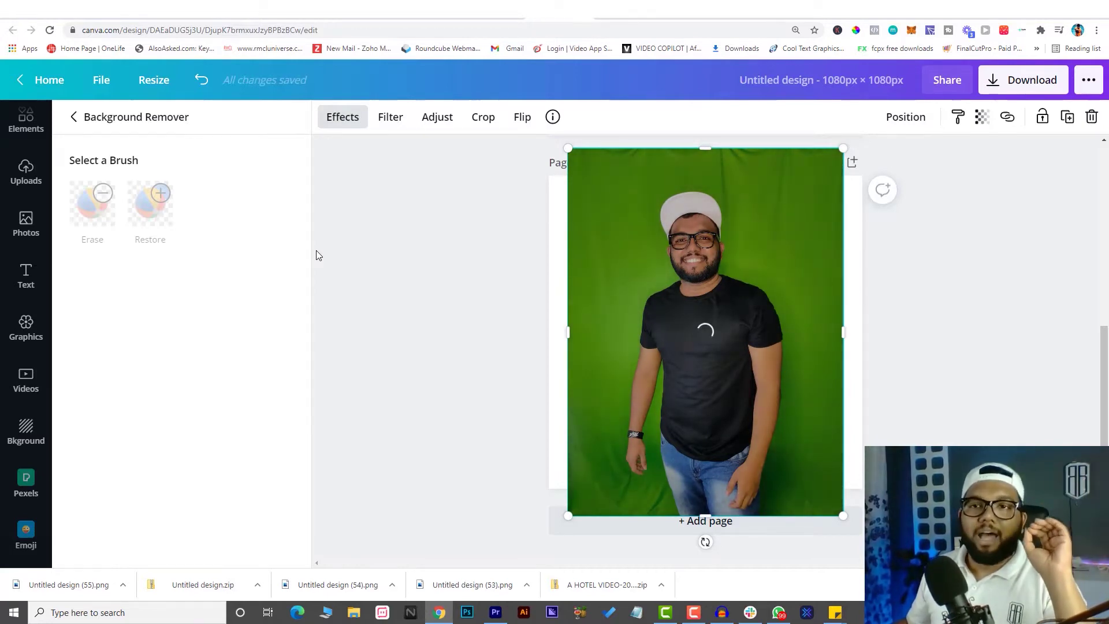
key("ctrl+Tab")
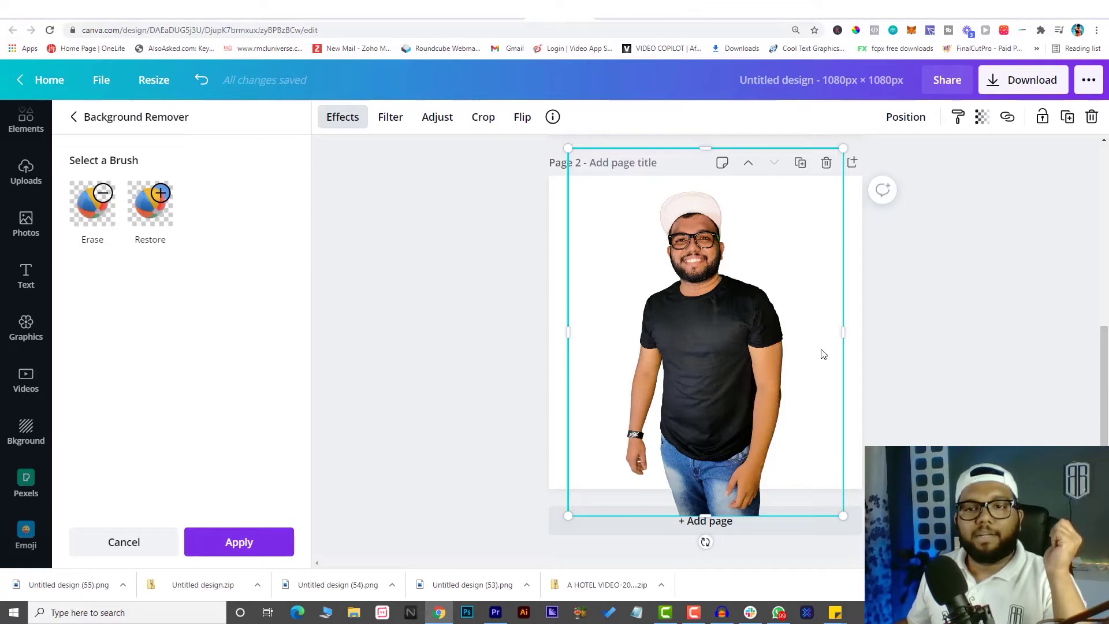
left_click(273, 533)
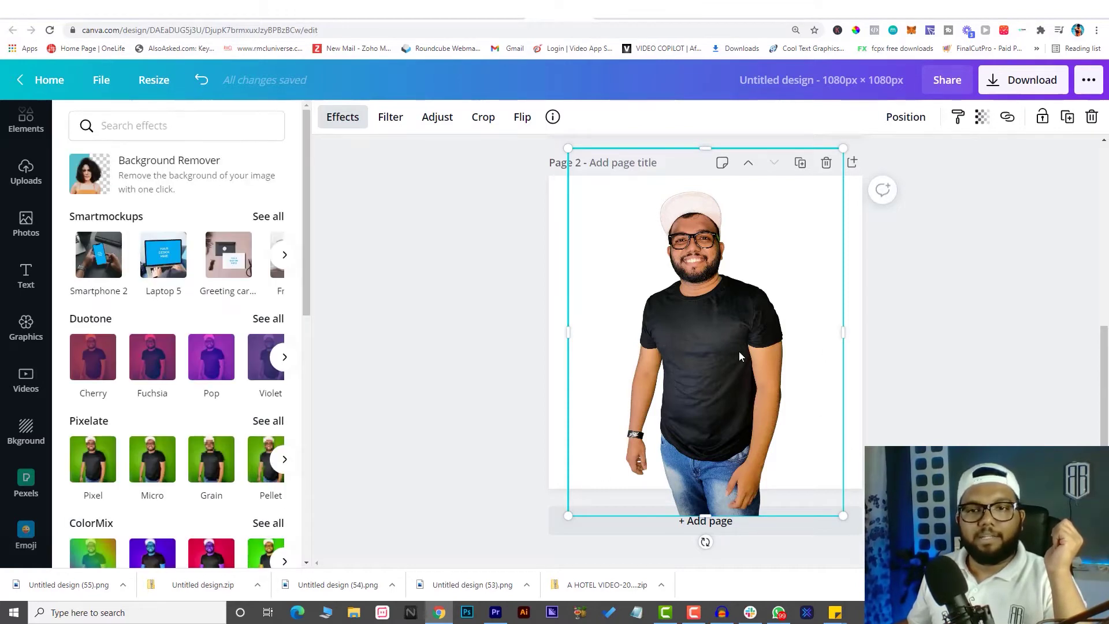
Shift the cutout slightly down and crop its empty left and right sides closer to the man.
left_click_drag(722, 316, 721, 322)
left_click(345, 118)
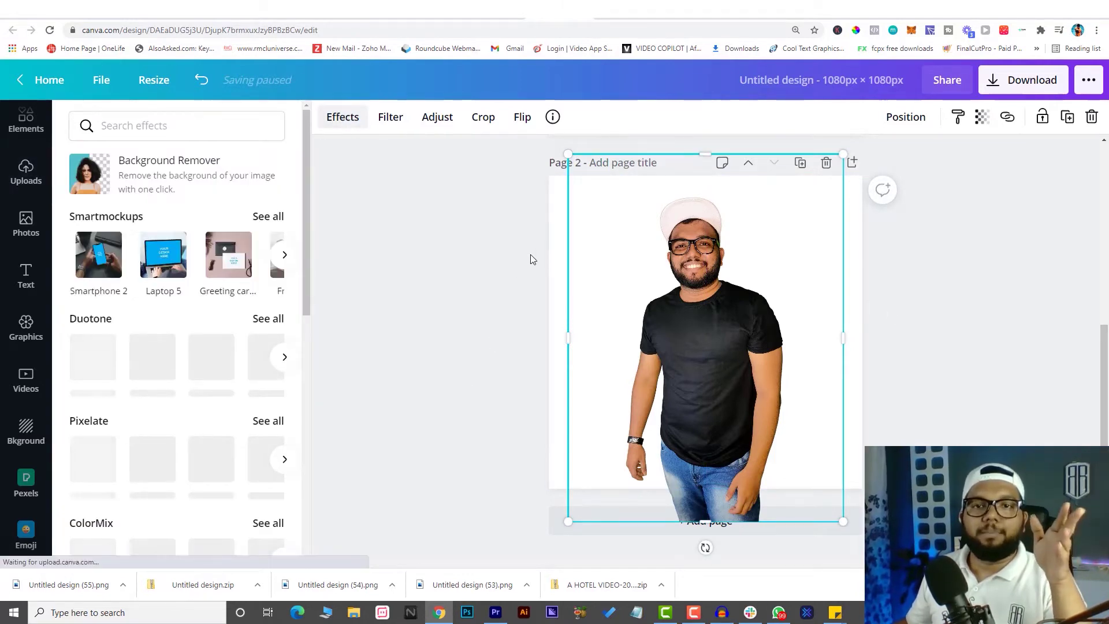
left_click_drag(843, 338, 801, 339)
left_click_drag(594, 342, 642, 342)
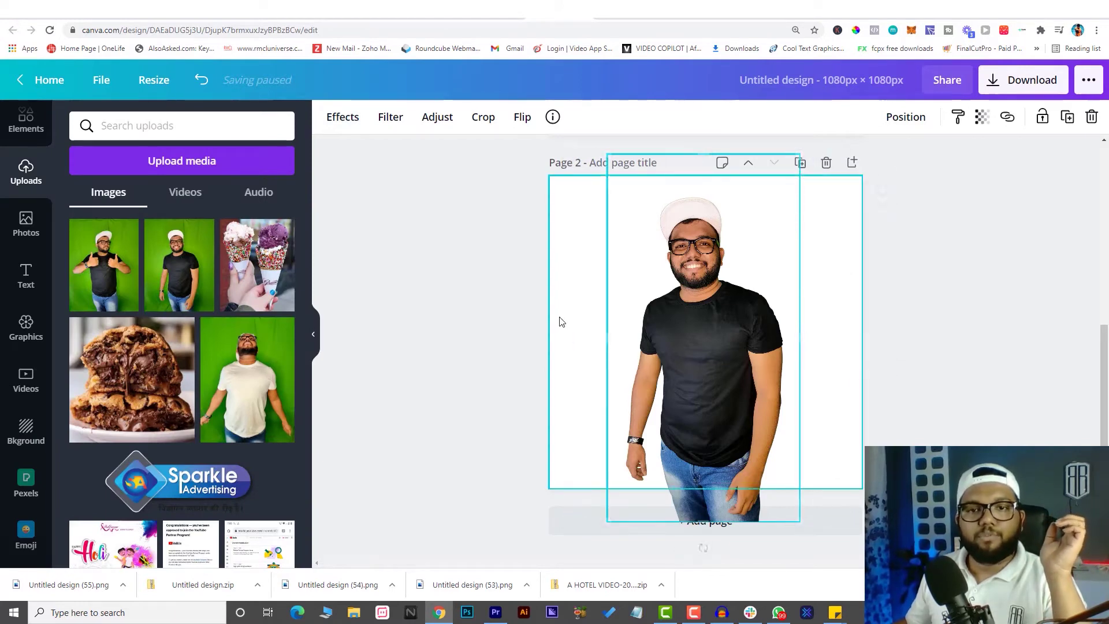
Try red as the background colour of page 2, and settle on yellow from the default colors.
left_click(578, 260)
left_click(329, 117)
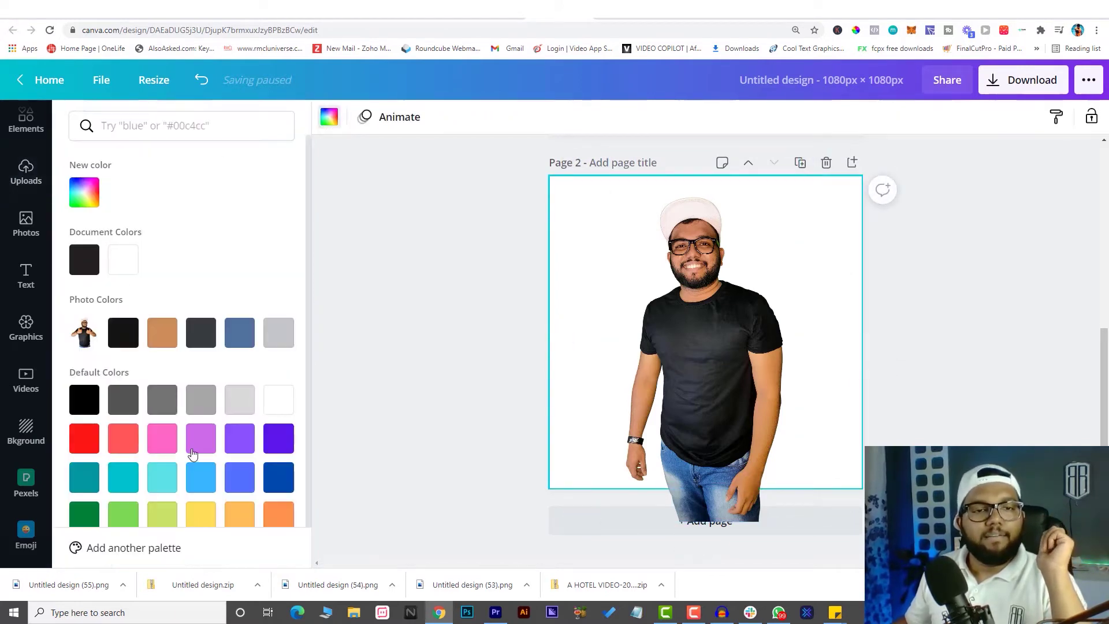
scroll(144, 439, "down", 1)
left_click(85, 407)
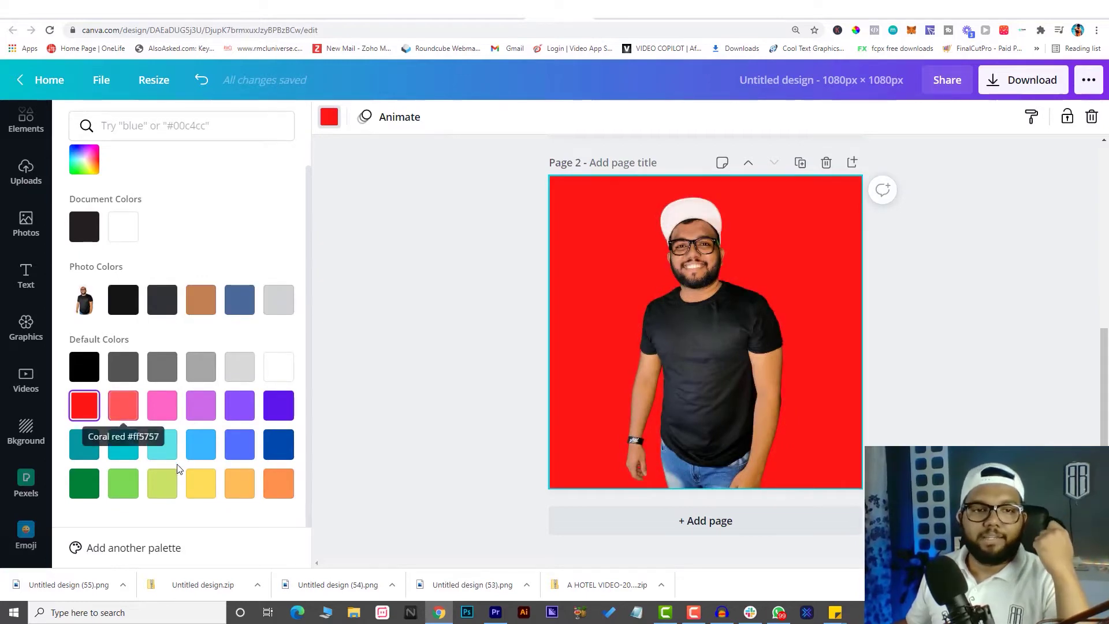
left_click(201, 488)
key("Escape")
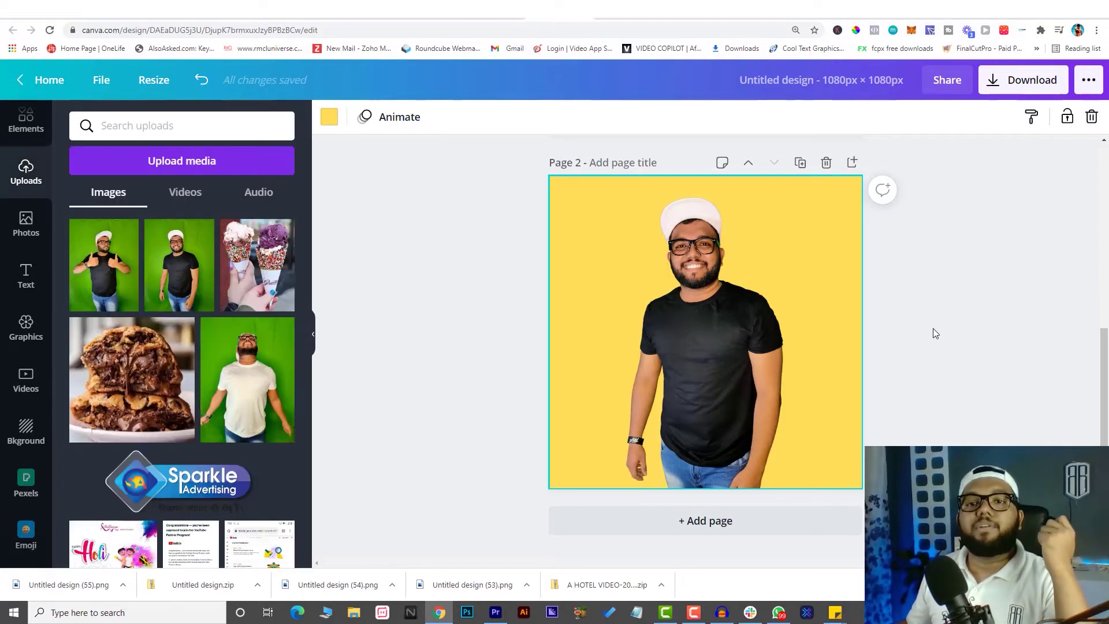
left_click(939, 320)
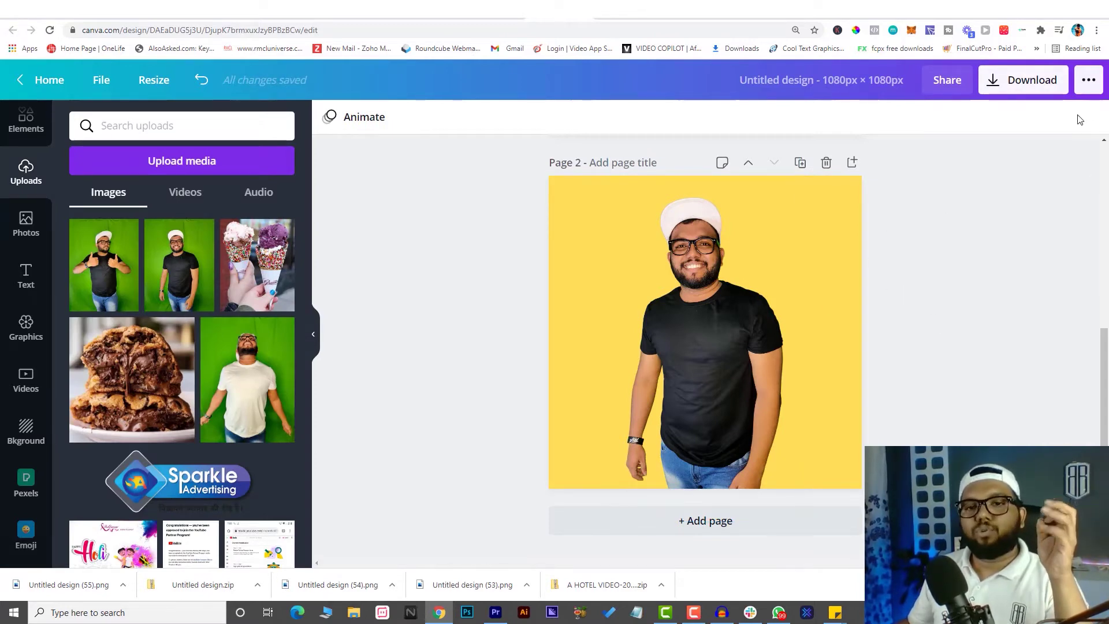
Download only page 2 as a PNG and dismiss the saved-design message.
left_click(1042, 85)
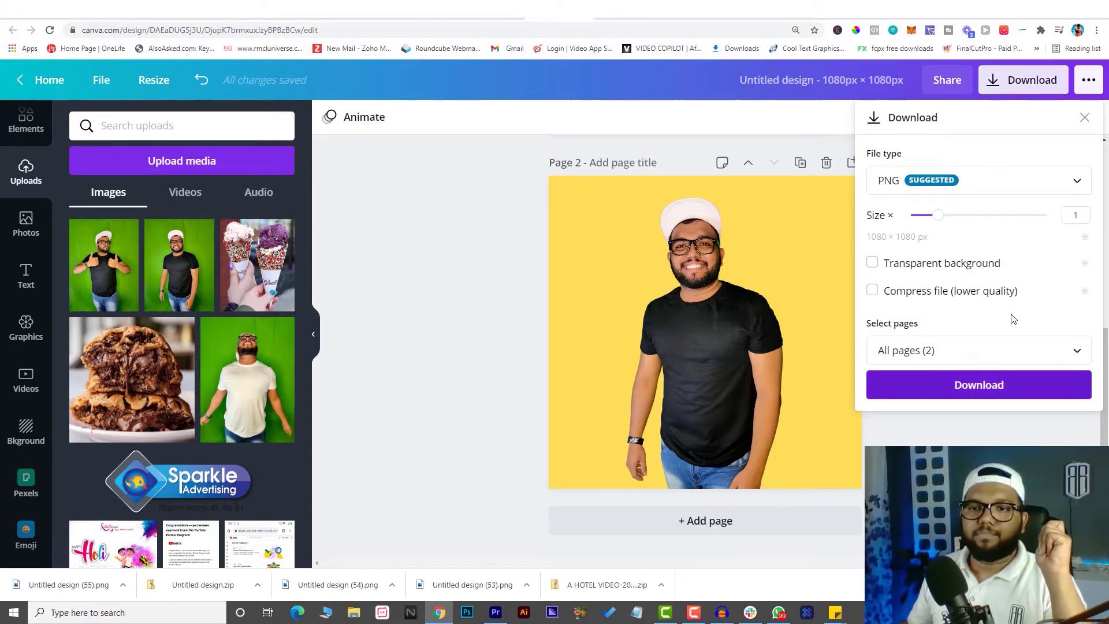
left_click(957, 352)
left_click(928, 472)
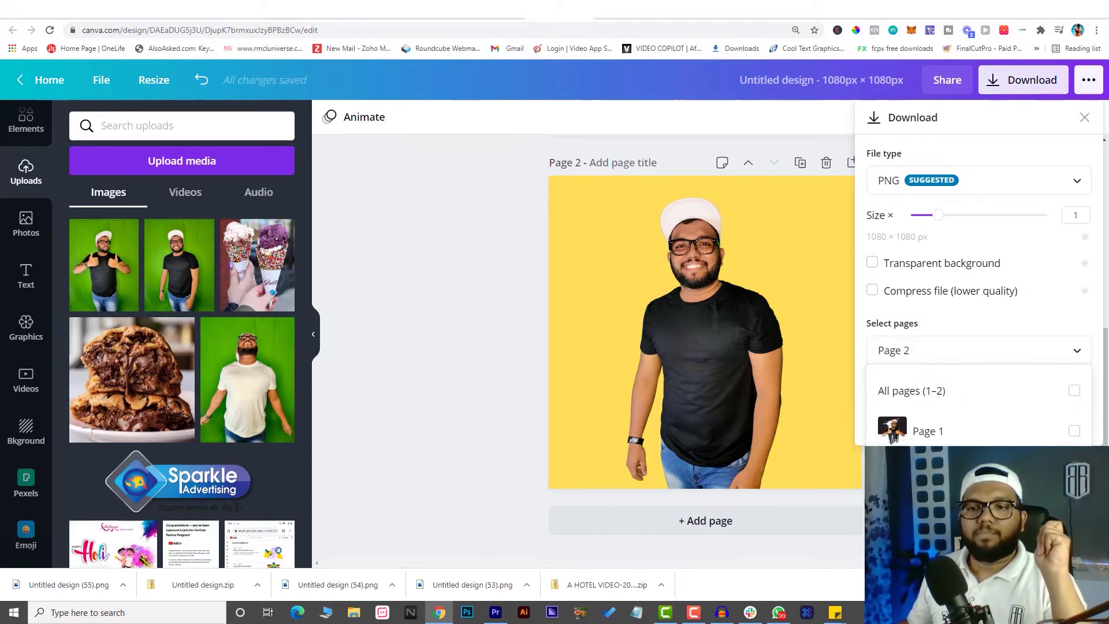
left_click(980, 508)
left_click(967, 383)
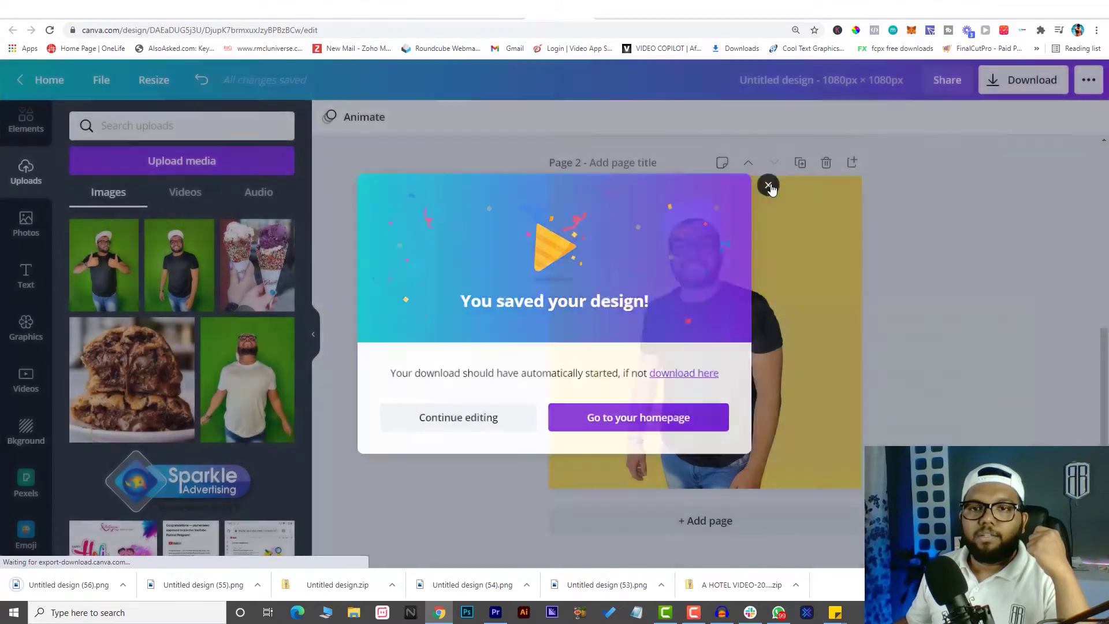
left_click(768, 186)
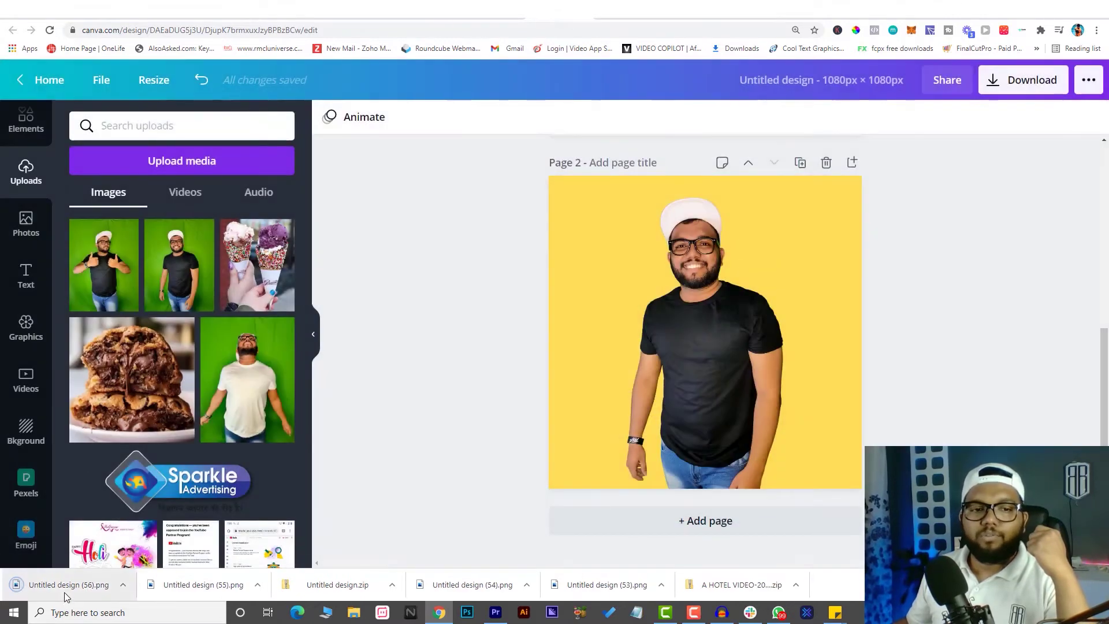
Upload the downloaded Untitled design (56).png to the design's uploads and clear the yellow background colour from page 2.
left_click_drag(64, 593, 199, 314)
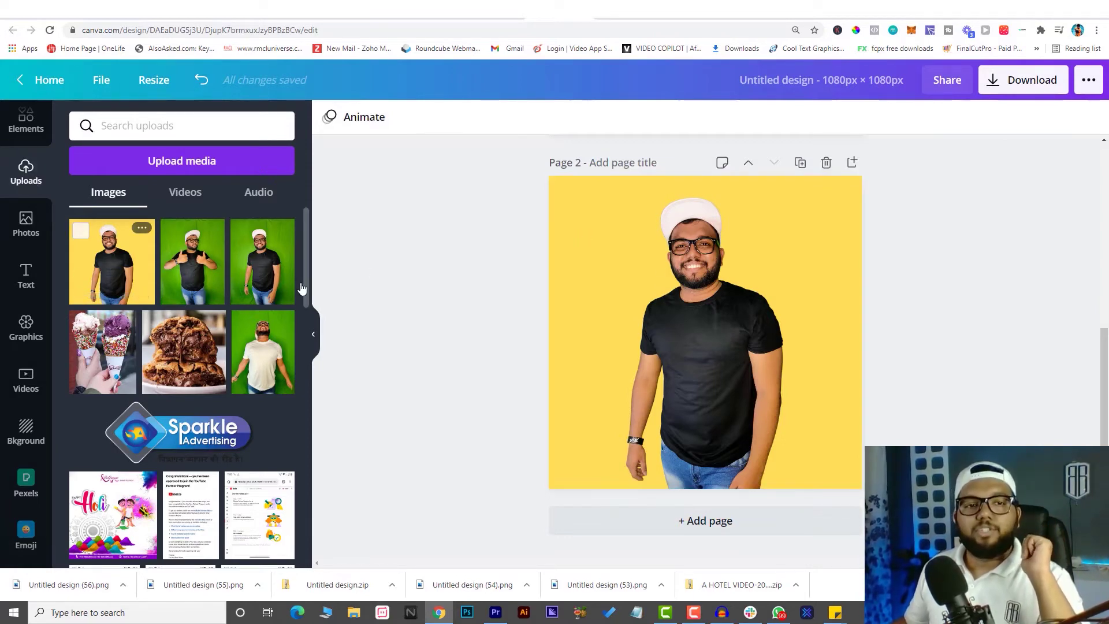
left_click(562, 237)
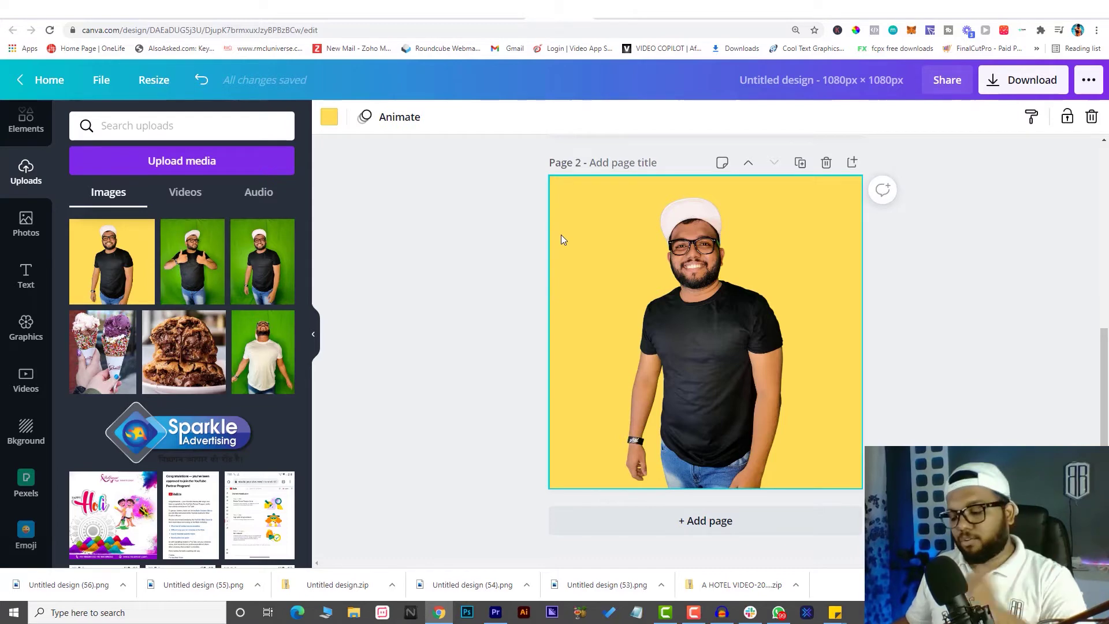
key("Delete")
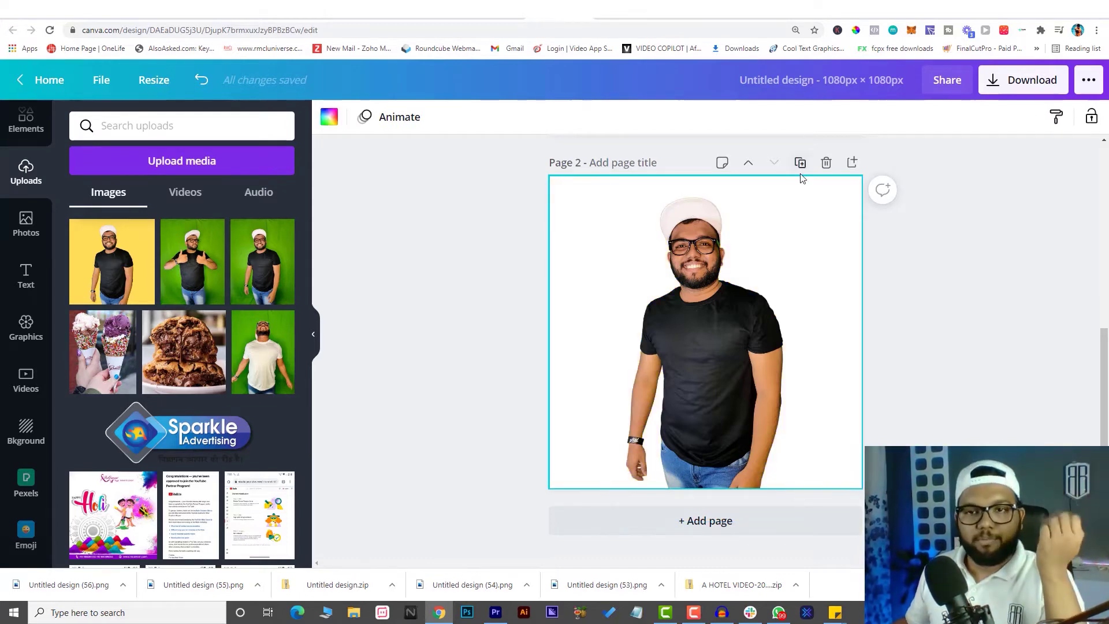
Move the cutout aside to the page's right edge and place the uploaded yellow-background photo, enlarged to page size, towards the left.
left_click(726, 272)
left_click_drag(714, 346, 812, 373)
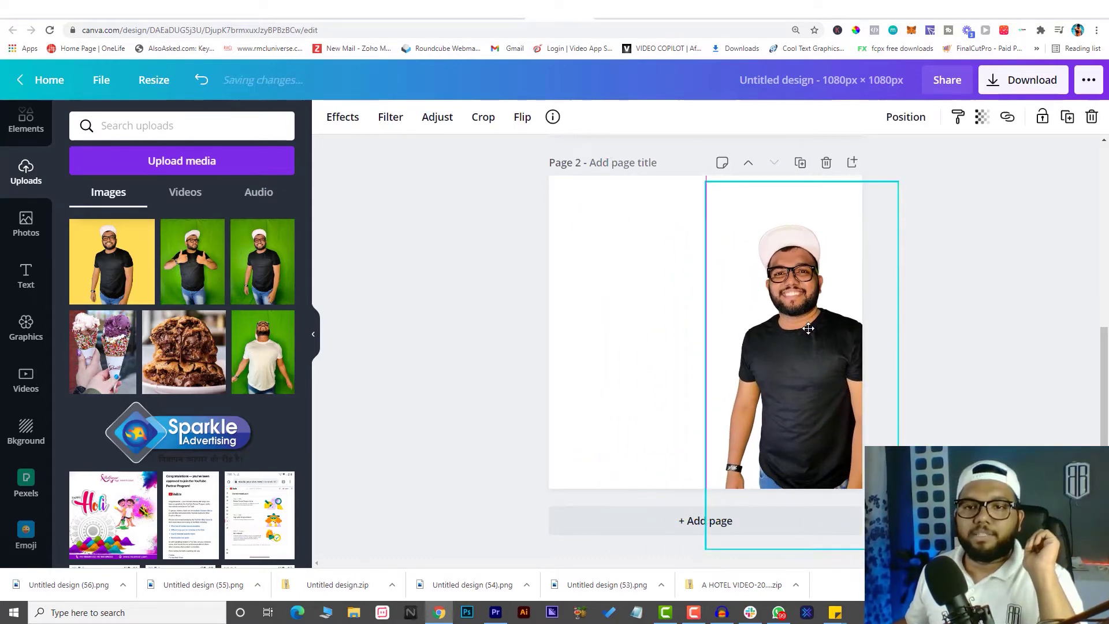
left_click(117, 273)
left_click_drag(802, 236, 856, 191)
left_click_drag(609, 425, 549, 489)
left_click_drag(706, 317, 617, 302)
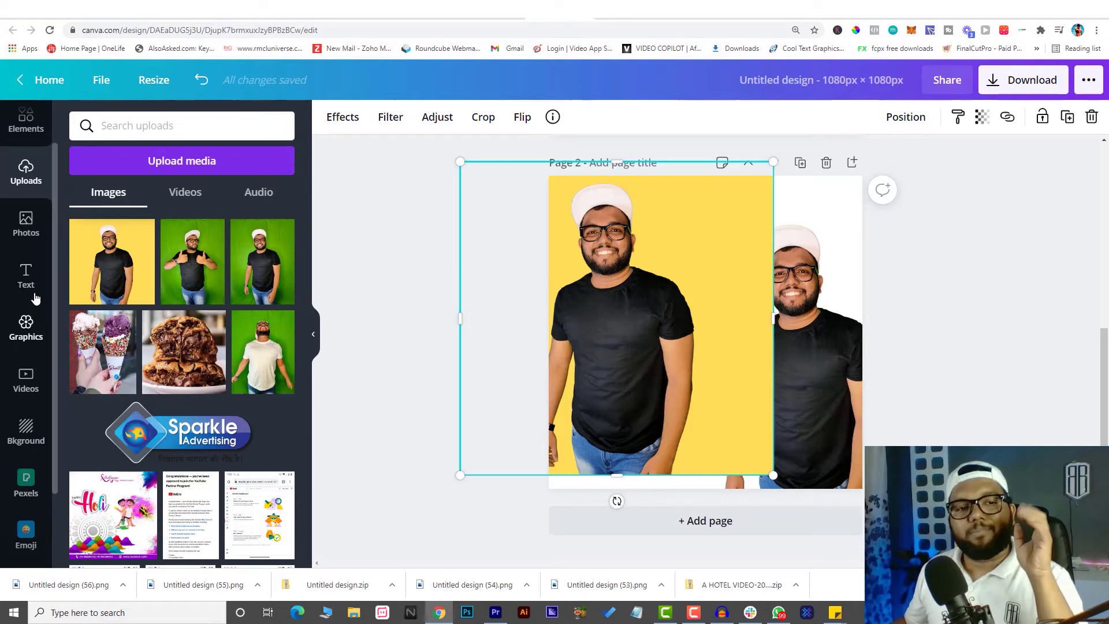
Find the Frames elements, add the plain circular frame to page 2, and enlarge and reposition it near the page centre.
left_click(25, 128)
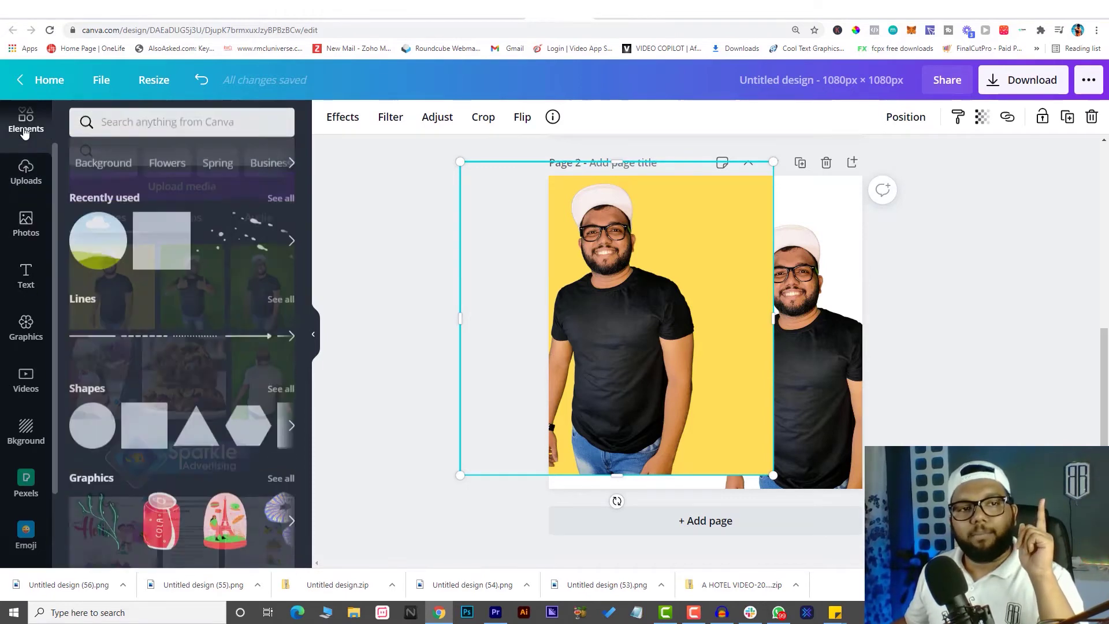
scroll(200, 426, "down", 10)
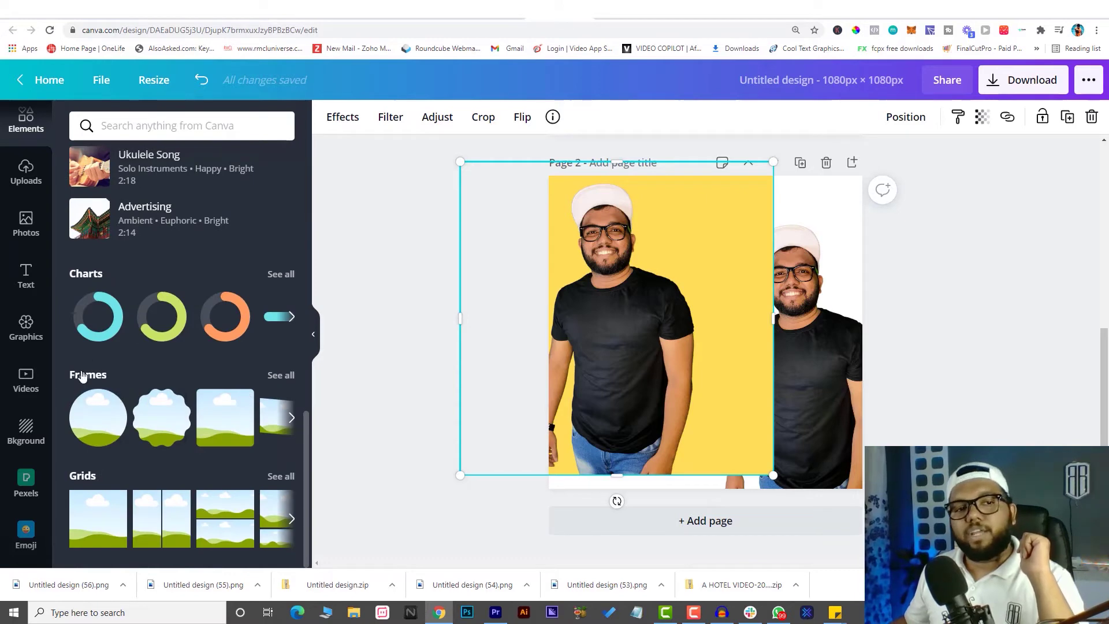
left_click(276, 377)
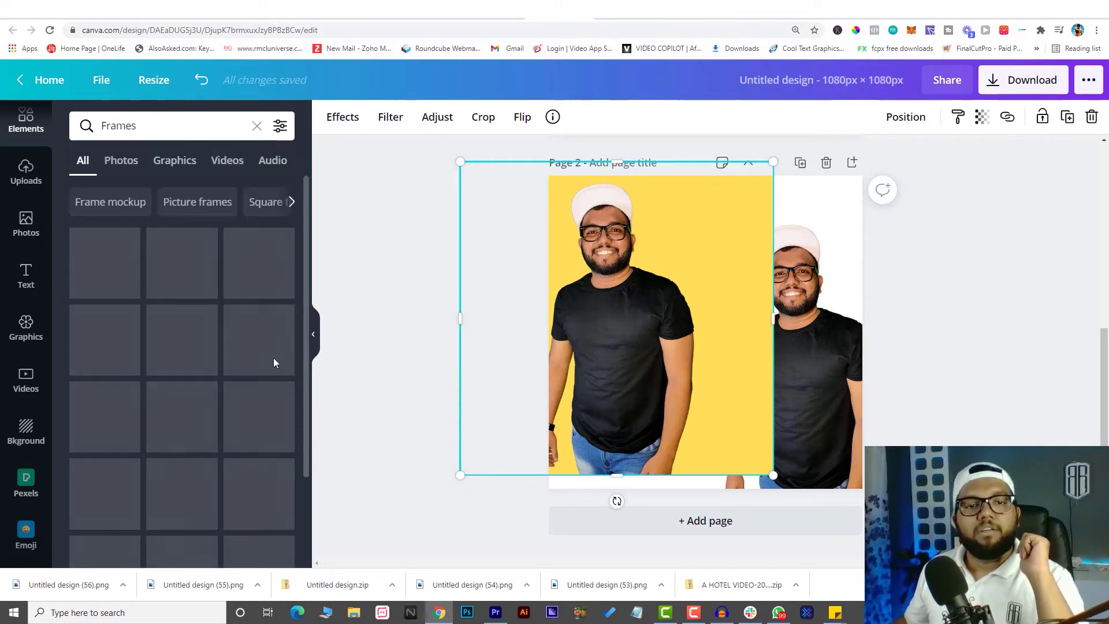
scroll(247, 355, "down", 5)
scroll(245, 352, "up", 10)
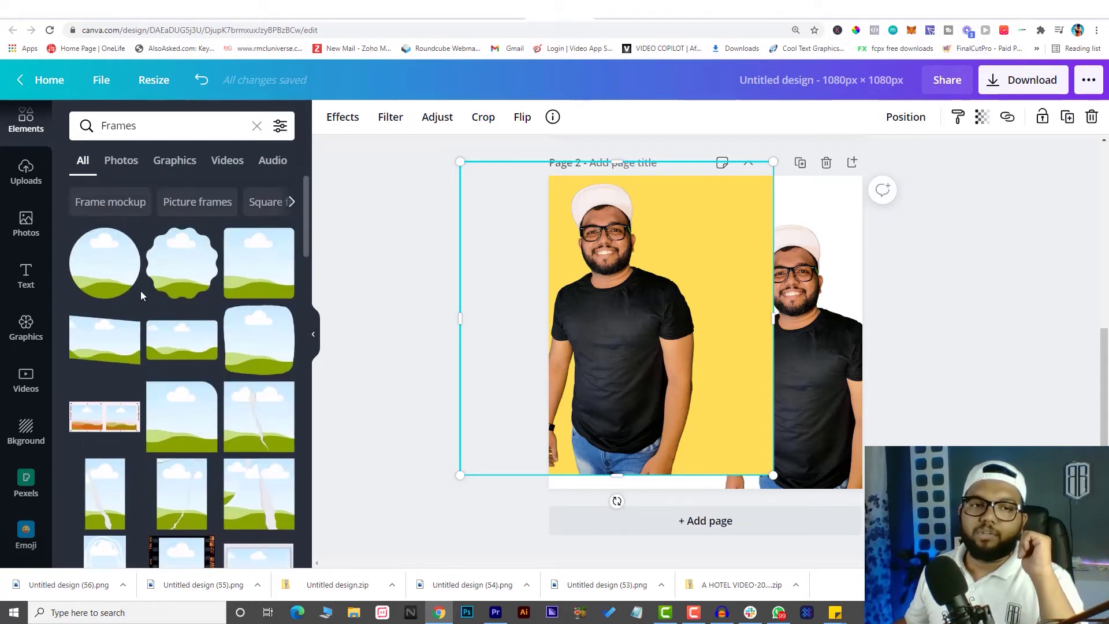
left_click(110, 260)
left_click_drag(791, 247, 814, 222)
left_click_drag(736, 302, 718, 315)
Fill the circular frame with the yellow-background photo and enlarge the photo inside the frame until it spans about the full page.
left_click(623, 212)
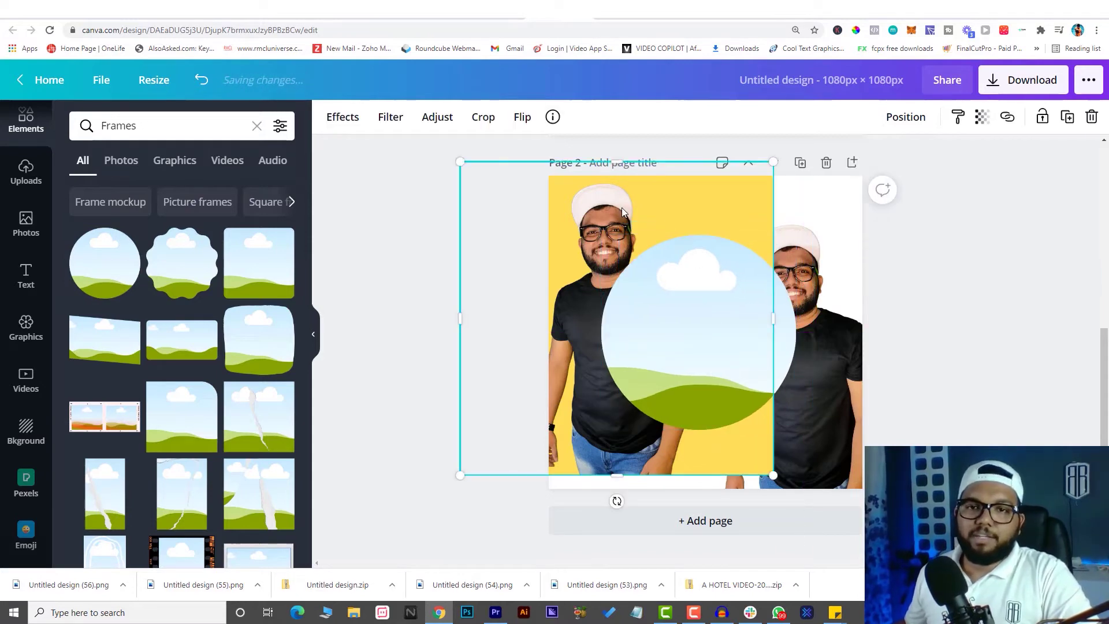
left_click_drag(654, 225, 697, 293)
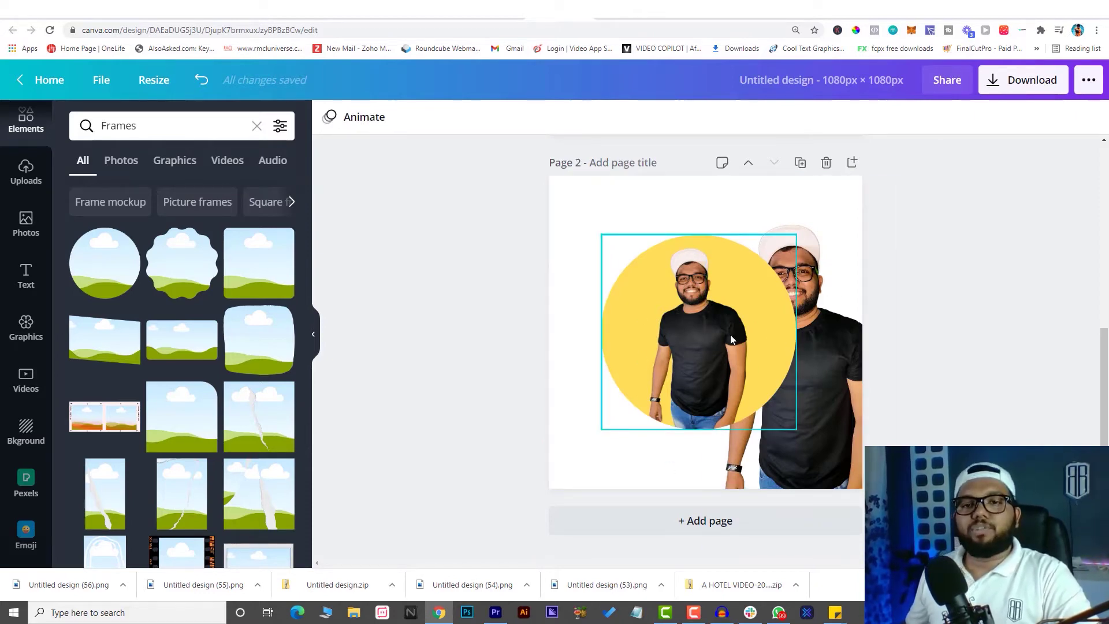
left_click(684, 342)
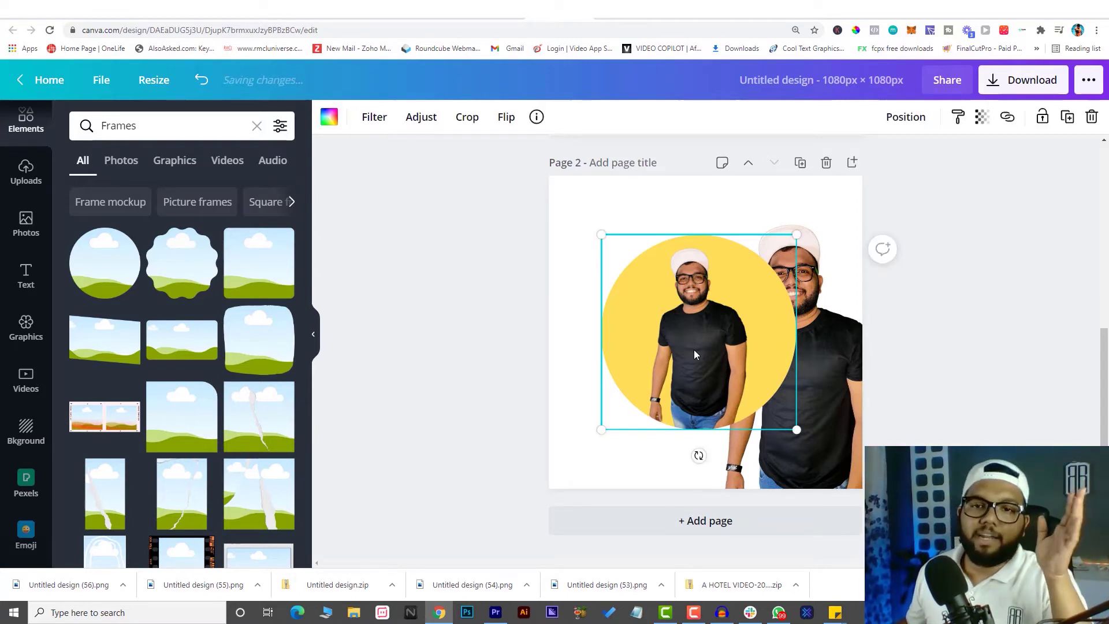
double_click(708, 338)
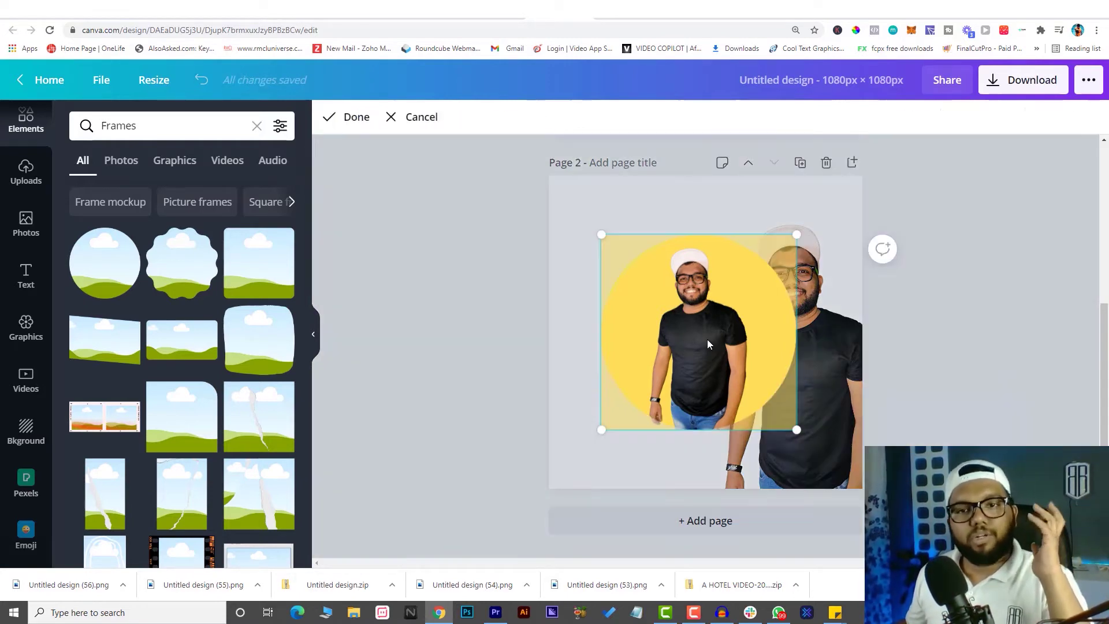
left_click_drag(797, 430, 856, 486)
left_click_drag(602, 235, 550, 184)
left_click_drag(696, 310, 695, 300)
left_click_drag(851, 477, 860, 486)
key("Return")
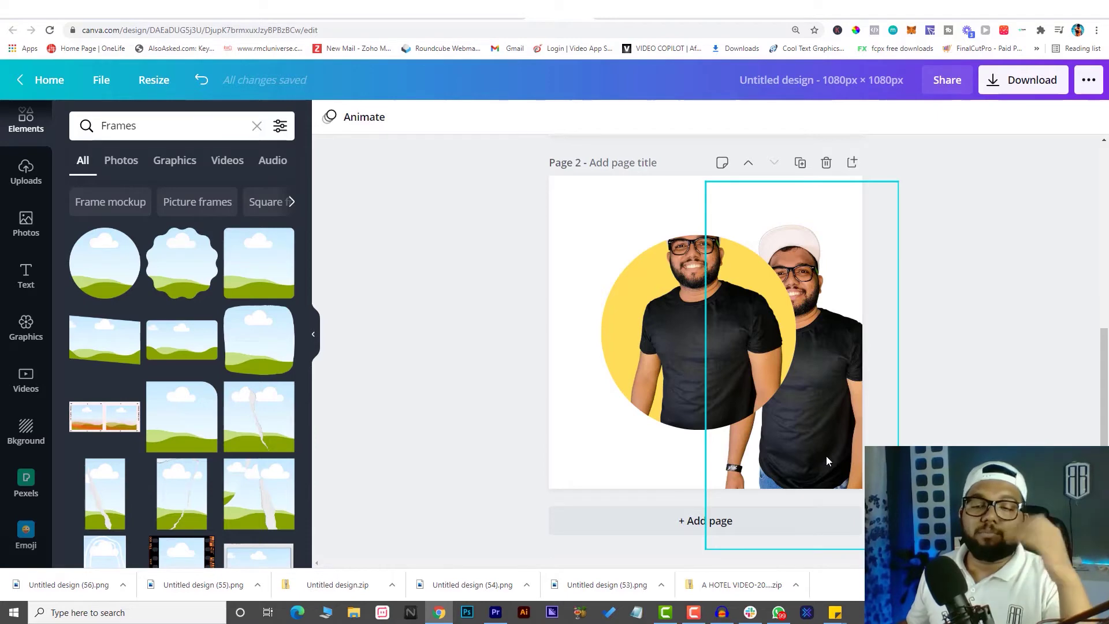
Move the man's cutout further right and bring it in front of the circular frame.
left_click_drag(824, 461, 865, 448)
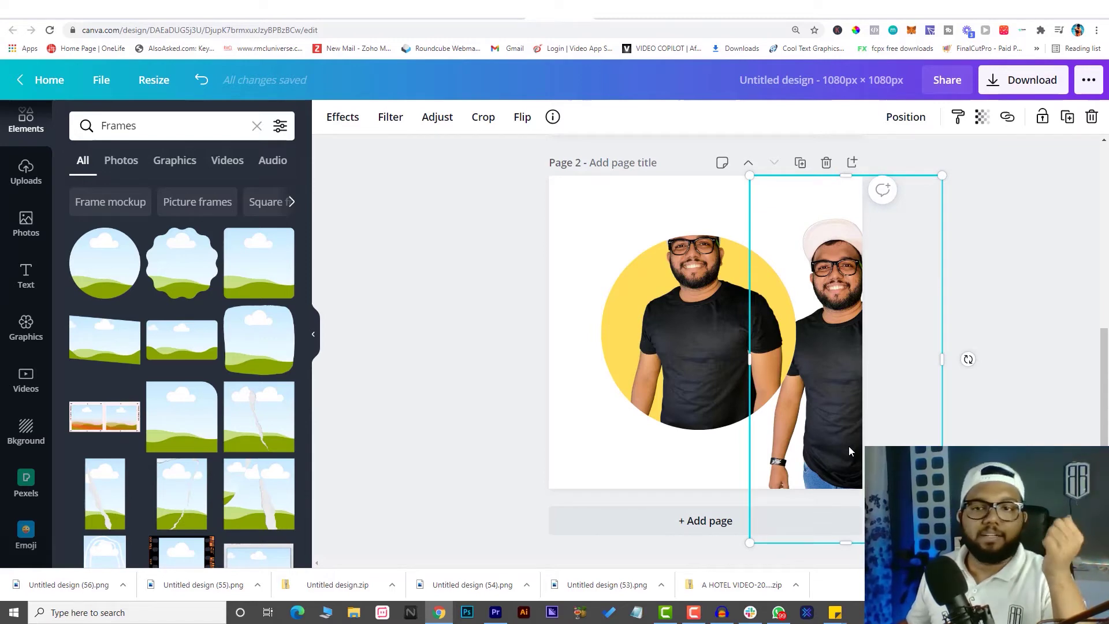
right_click(829, 433)
right_click(831, 397)
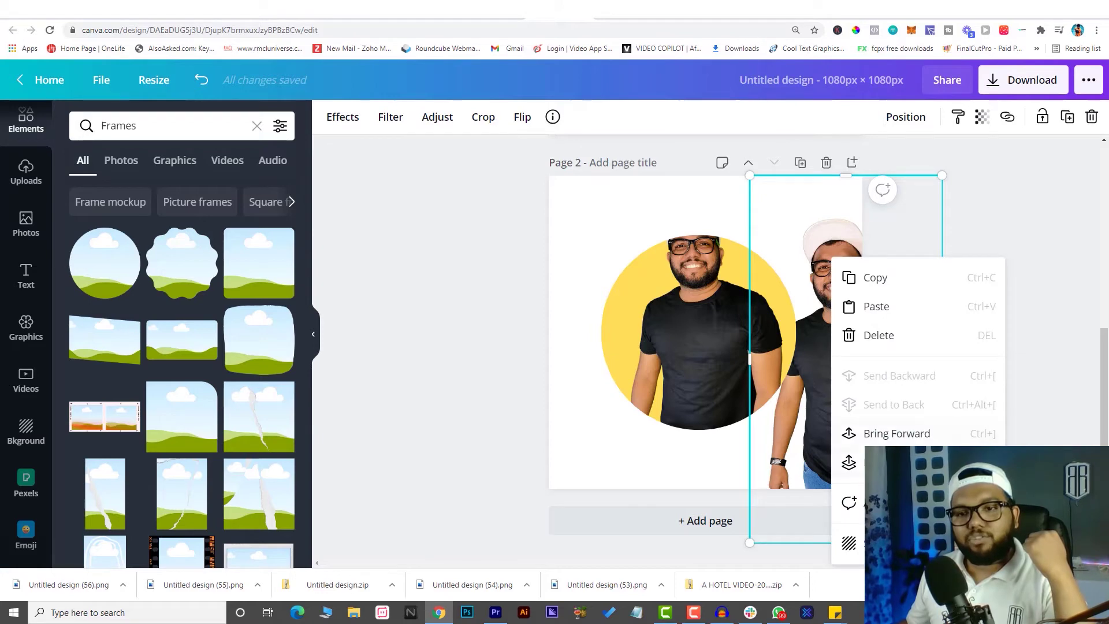
key("Escape")
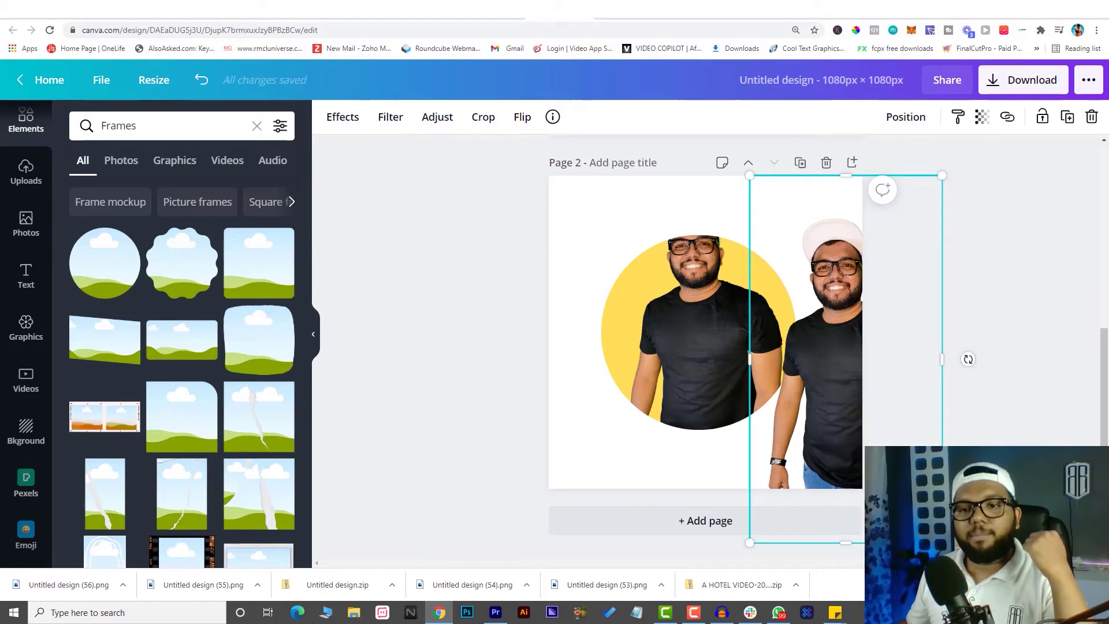
right_click(837, 424)
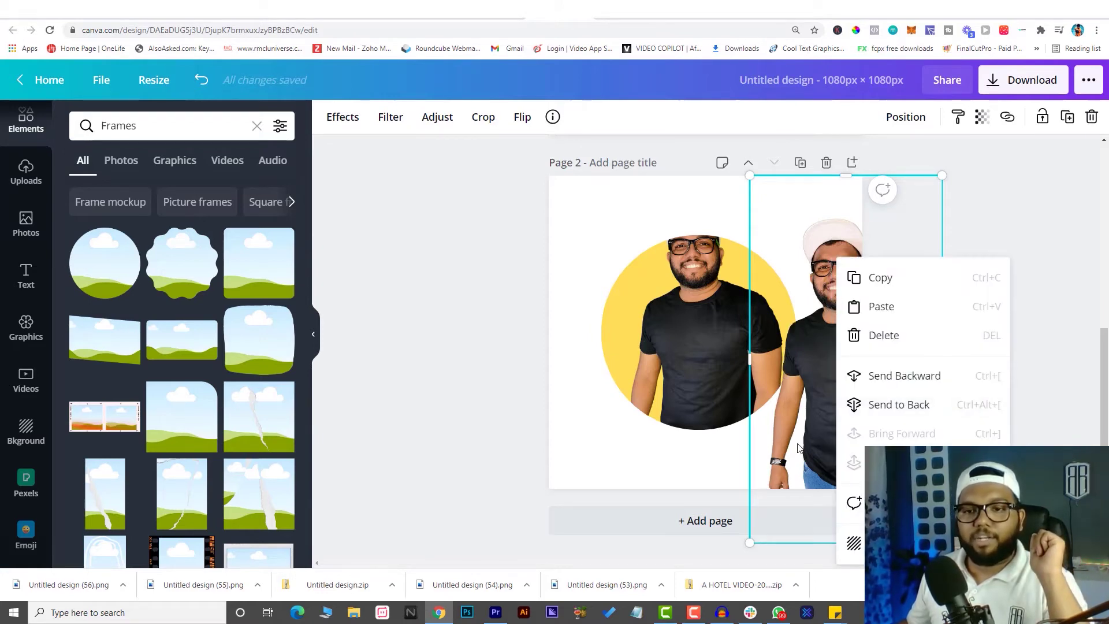
left_click(794, 412)
Move the man's cutout over the circular frame and nudge it up until it vertically matches the man in the framed photo.
left_click_drag(837, 398, 585, 387)
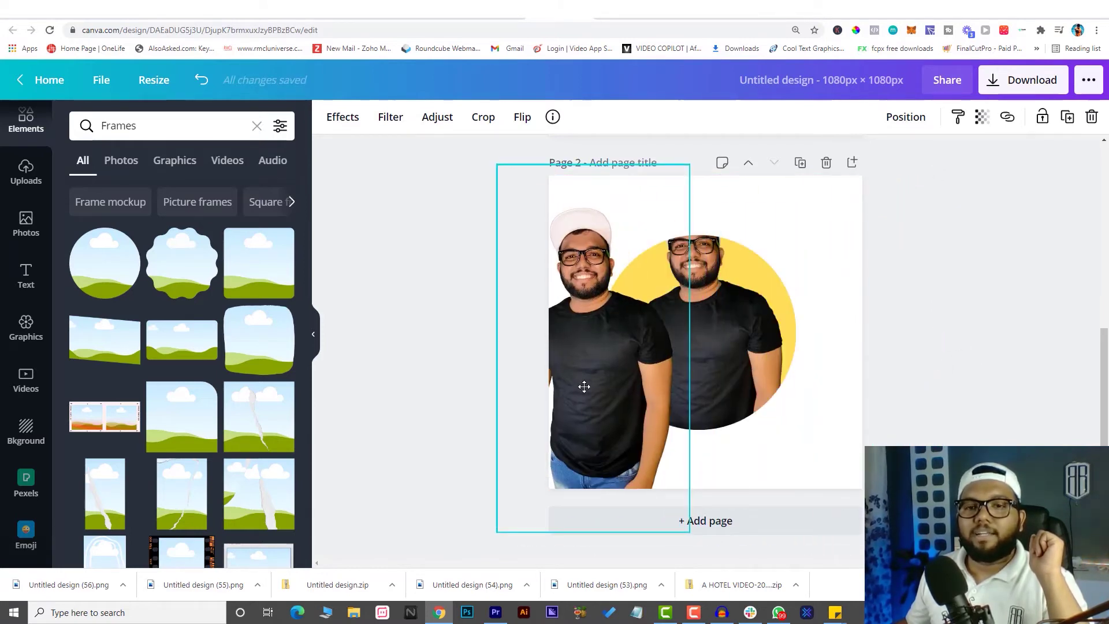
left_click_drag(585, 388, 695, 432)
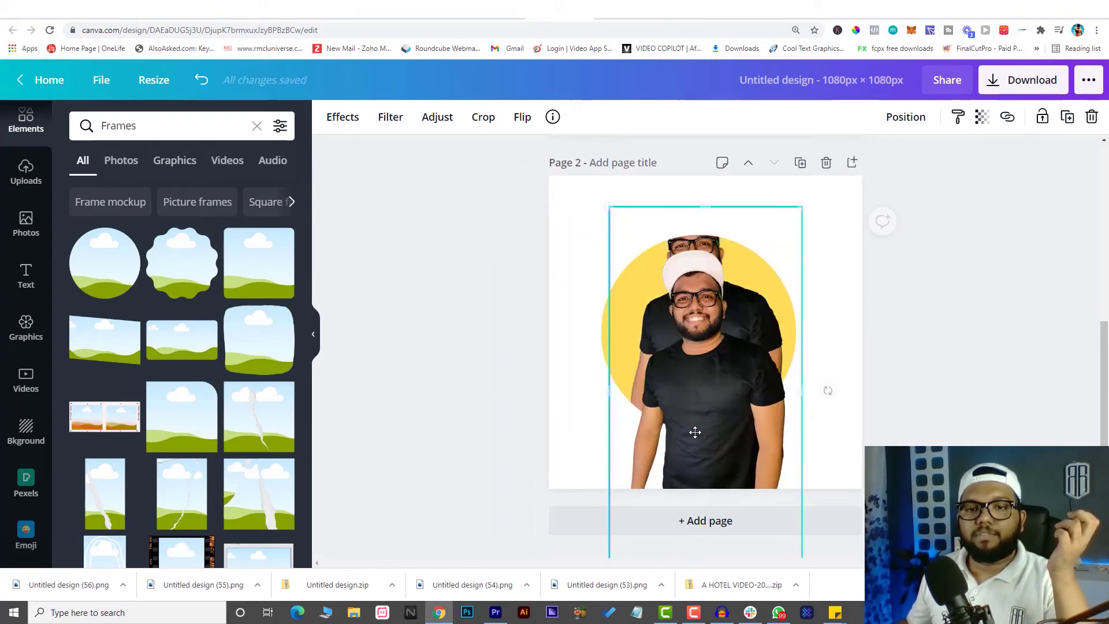
key("Up")
key("Up")
key("Up")
key("Up")
key("Up")
key("Up")
key("Up")
key("Up")
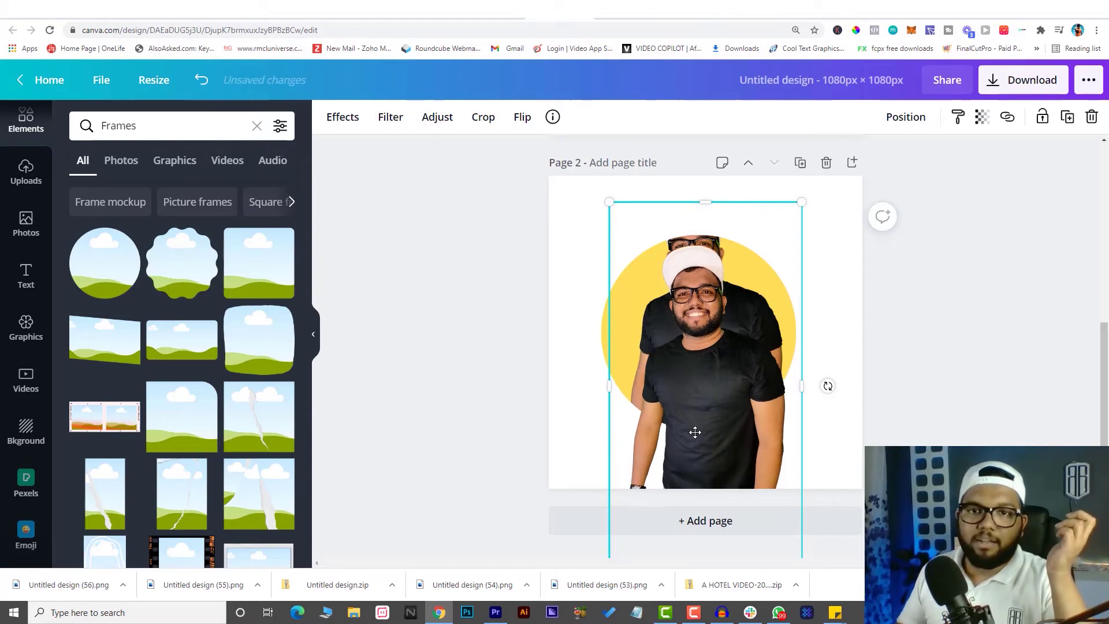
key("Up")
key("Up")
key("Up")
key("Up")
key("Up")
key("Up")
key("Up")
key("Up")
key("Up")
key("Up")
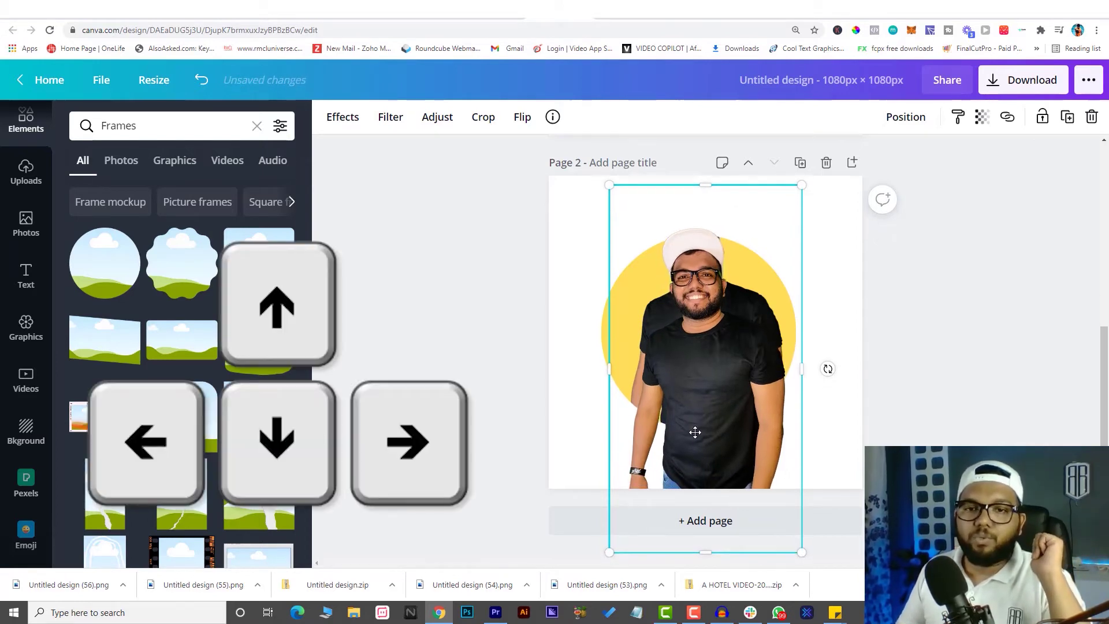
key("Up")
key("Up")
key("Up")
key("Up")
key("Up")
key("Up")
key("Up")
key("Up")
key("Up")
key("Up")
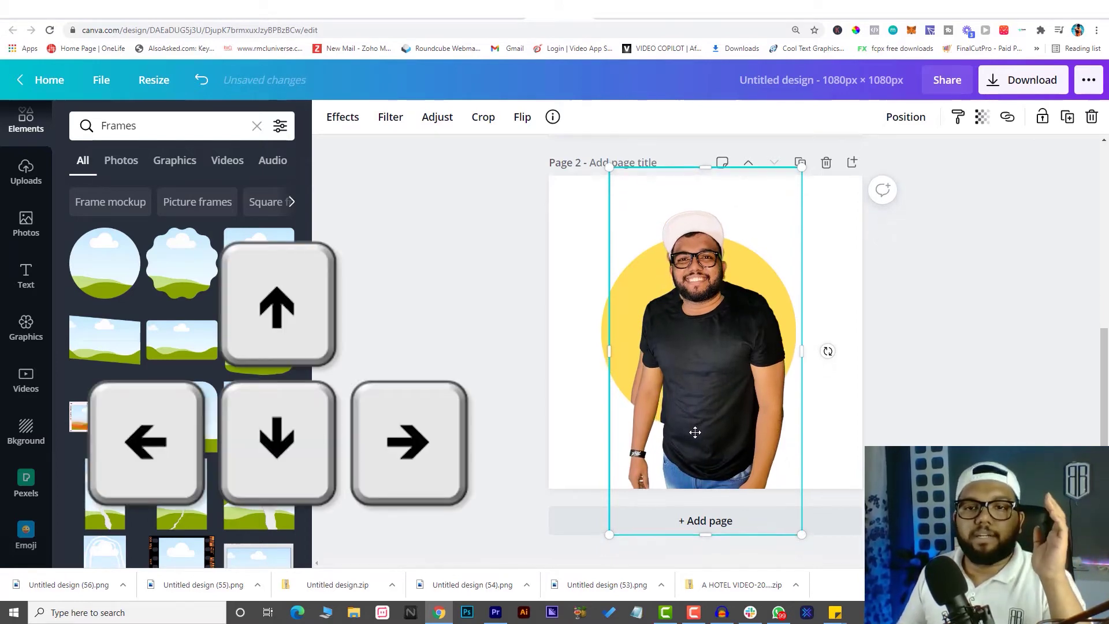
key("Up")
key("Up")
key("Up")
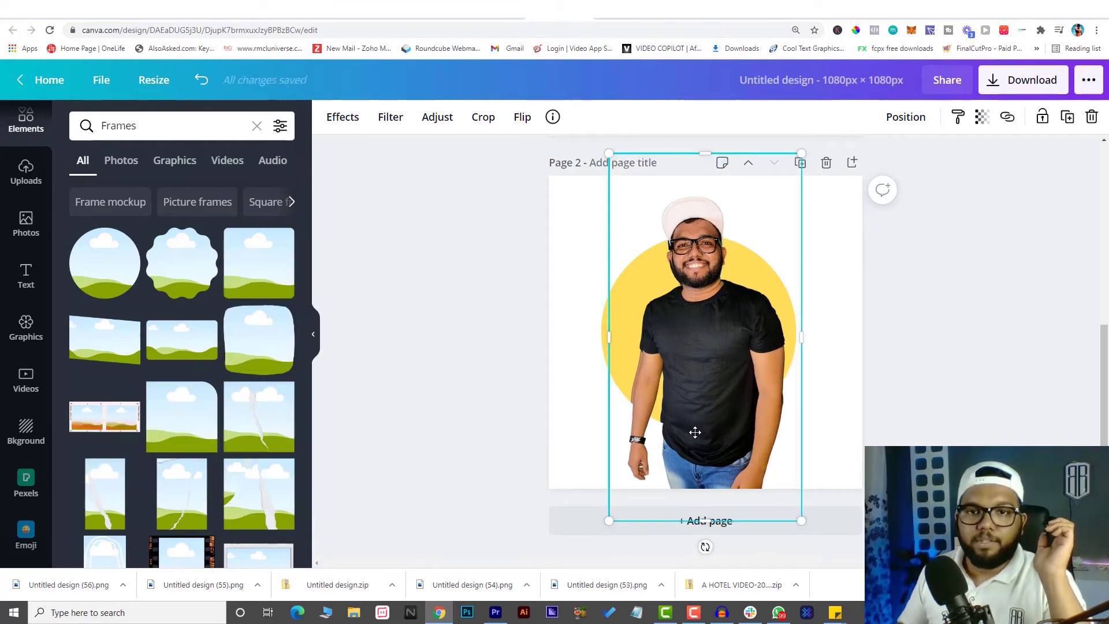
Fine-tune the cutout's horizontal position in small nudges until it lines up exactly with the man in the framed photo.
key("Left")
key("Left")
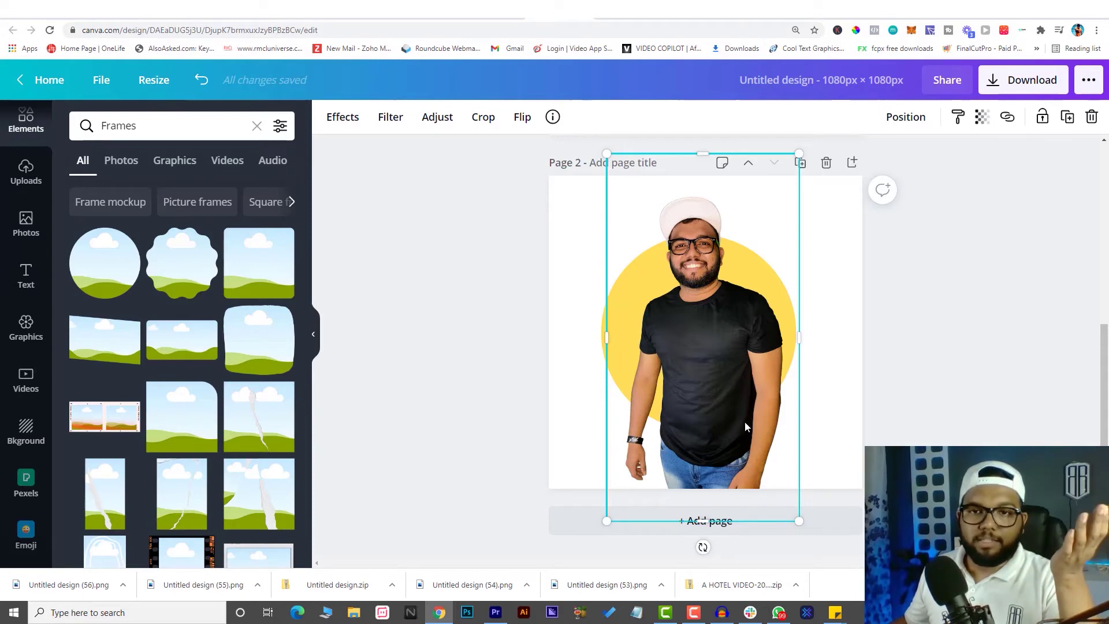
key("Right")
key("Right")
key("Right")
key("Right")
key("Right")
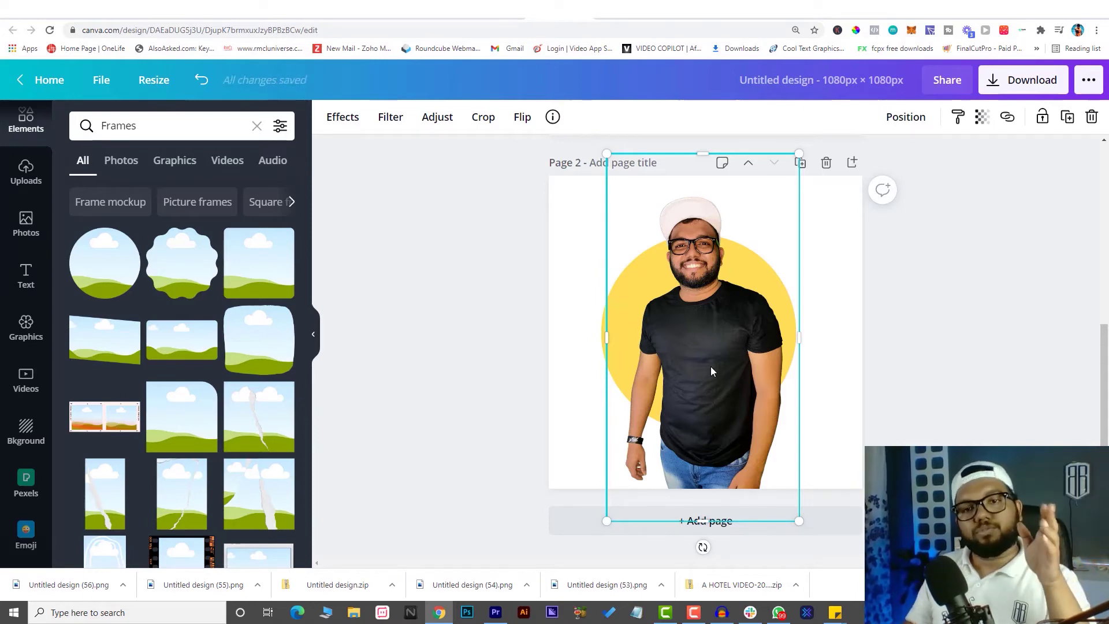
key("Right")
key("Right")
key("Right")
key("Left")
key("Left")
key("Left")
key("Left")
key("Left")
key("Left")
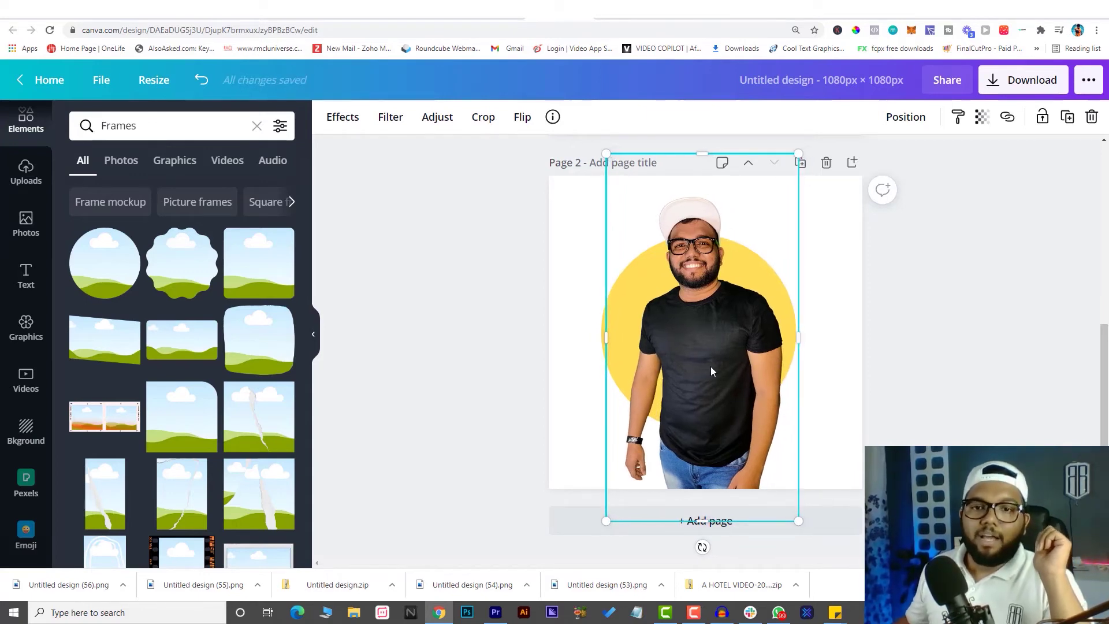
key("Right")
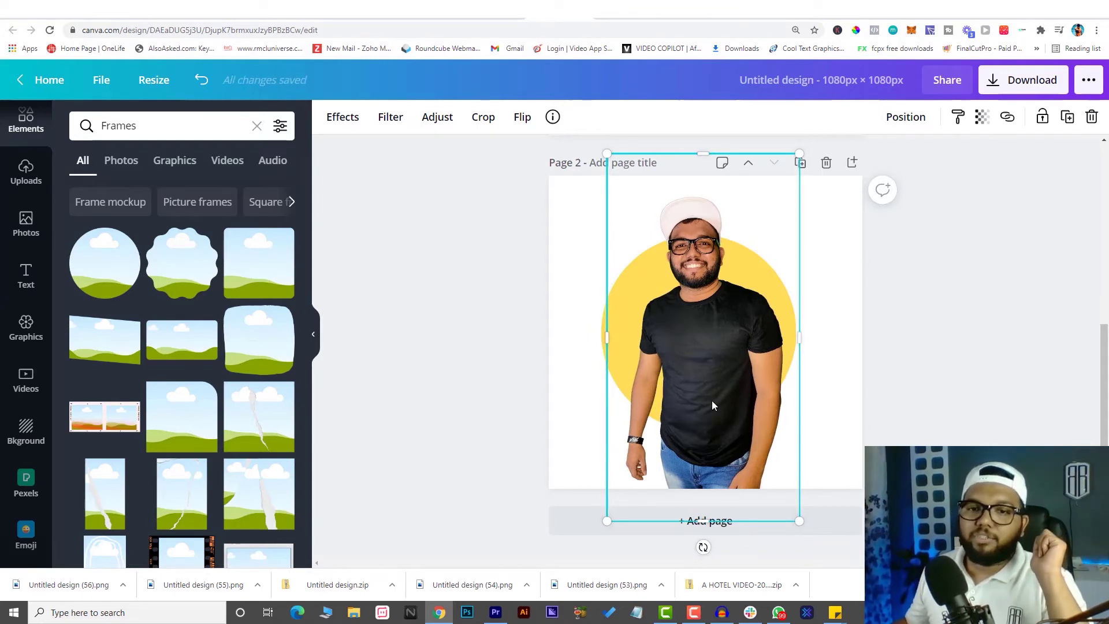
Crop the cutout from its lower edge to a height of about 794 px so it ends inside the circular frame.
left_click_drag(702, 520, 724, 386)
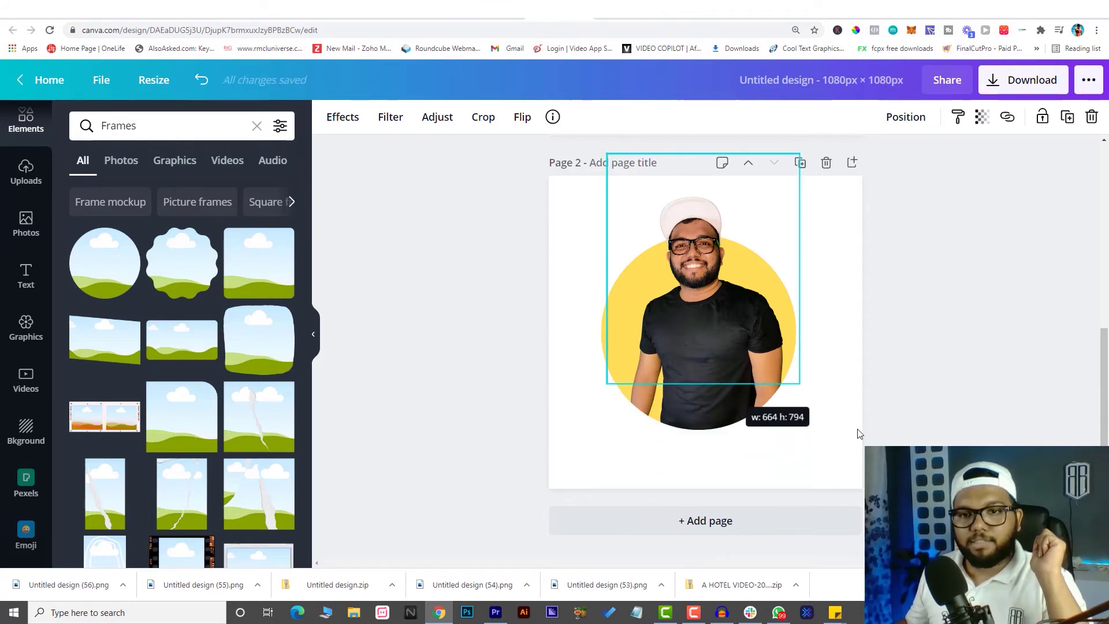
left_click(920, 436)
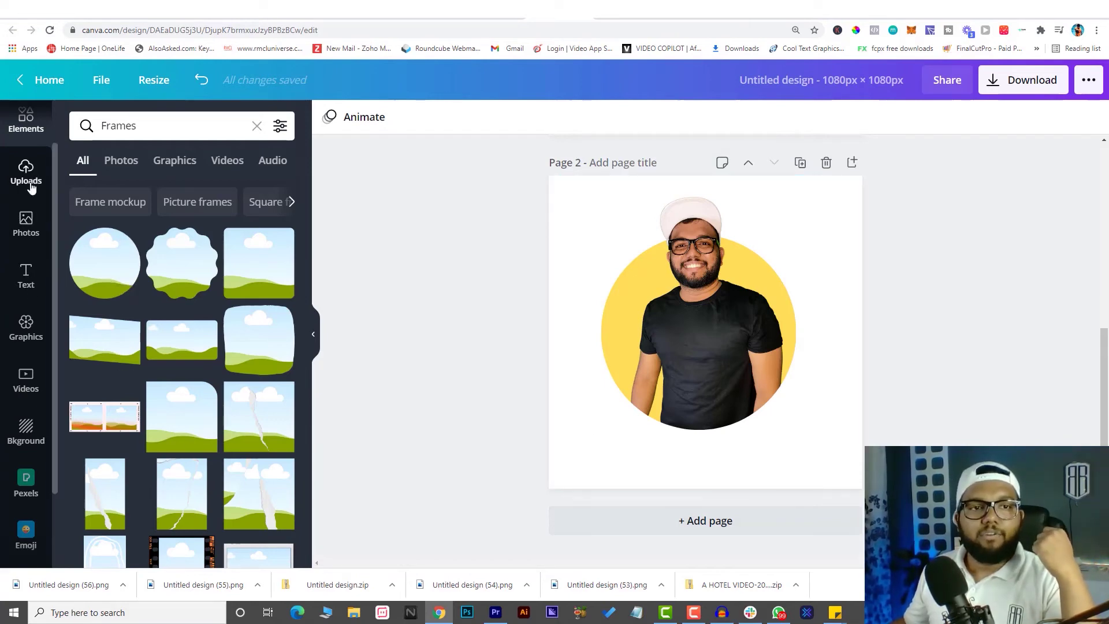
Add a circle shape to page 2, enlarge it slightly beyond the circular frame and roughly centre it over the frame.
left_click(26, 120)
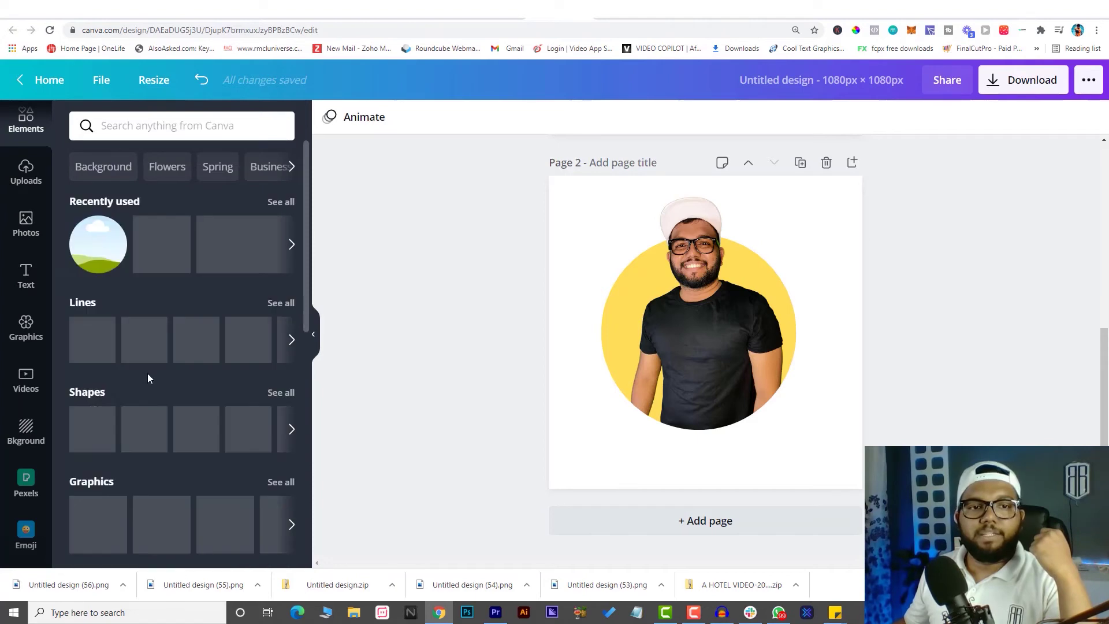
scroll(147, 376, "down", 2)
scroll(147, 379, "down", 1)
left_click(92, 314)
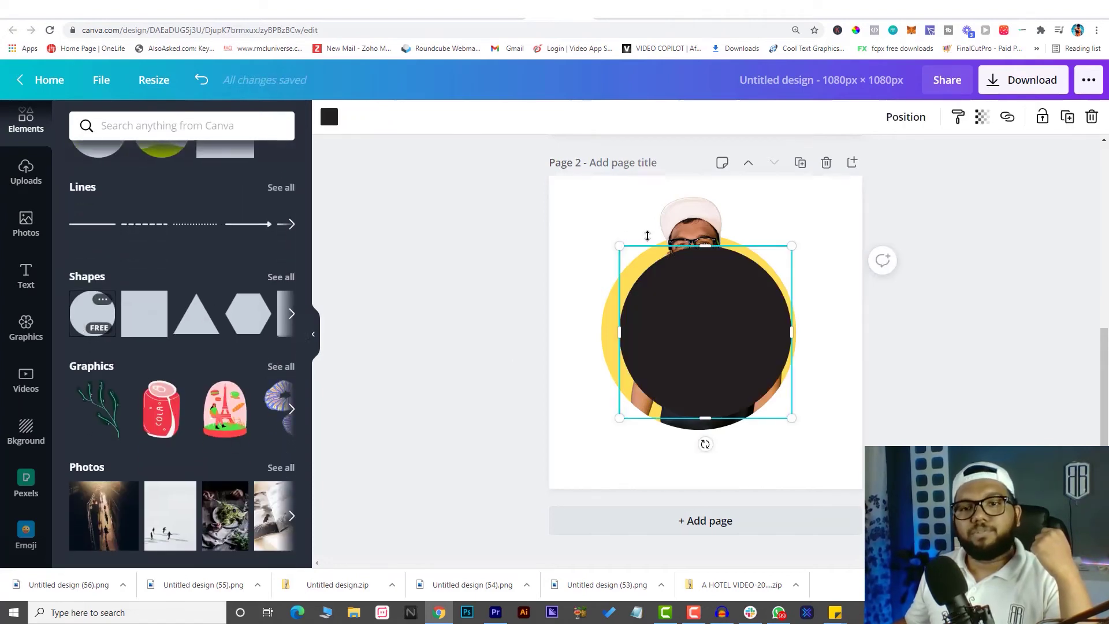
left_click_drag(795, 247, 803, 239)
left_click_drag(619, 419, 597, 442)
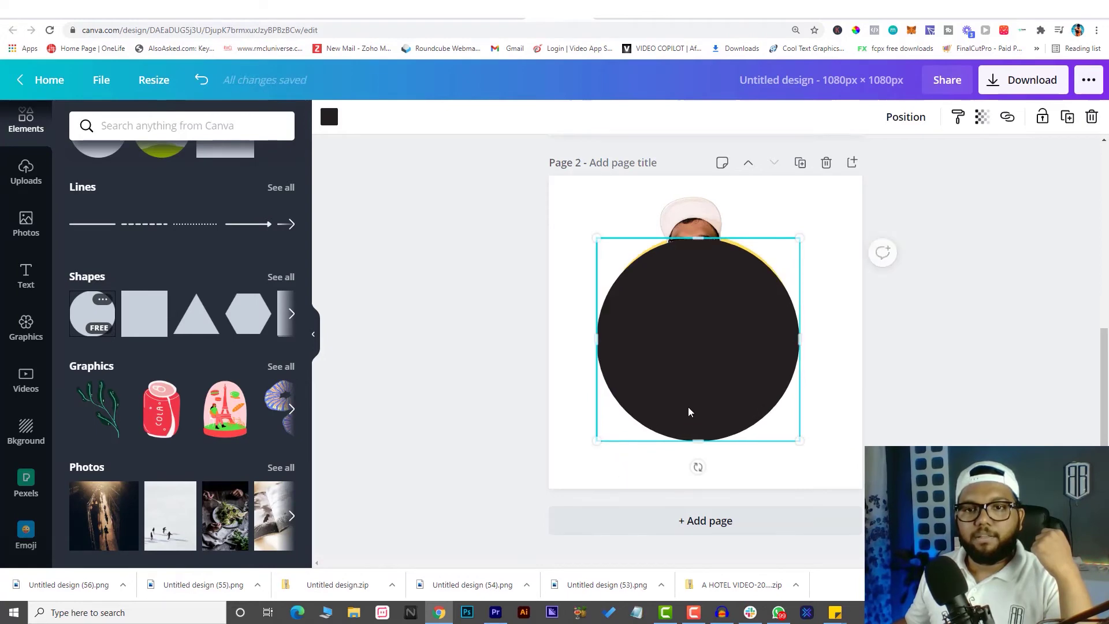
left_click_drag(697, 430, 736, 409)
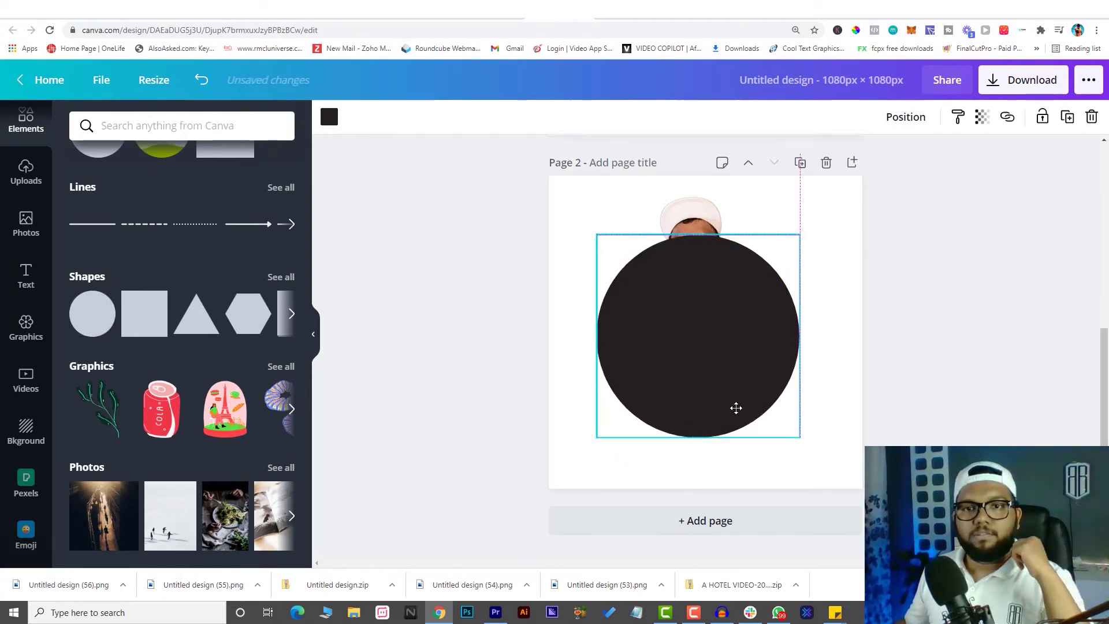
Send the black circle behind the framed photo and nudge it up and right to form an even outline around the frame.
right_click(737, 413)
left_click(795, 446)
key("Up")
key("Up")
key("Up")
key("Up")
key("Up")
key("Up")
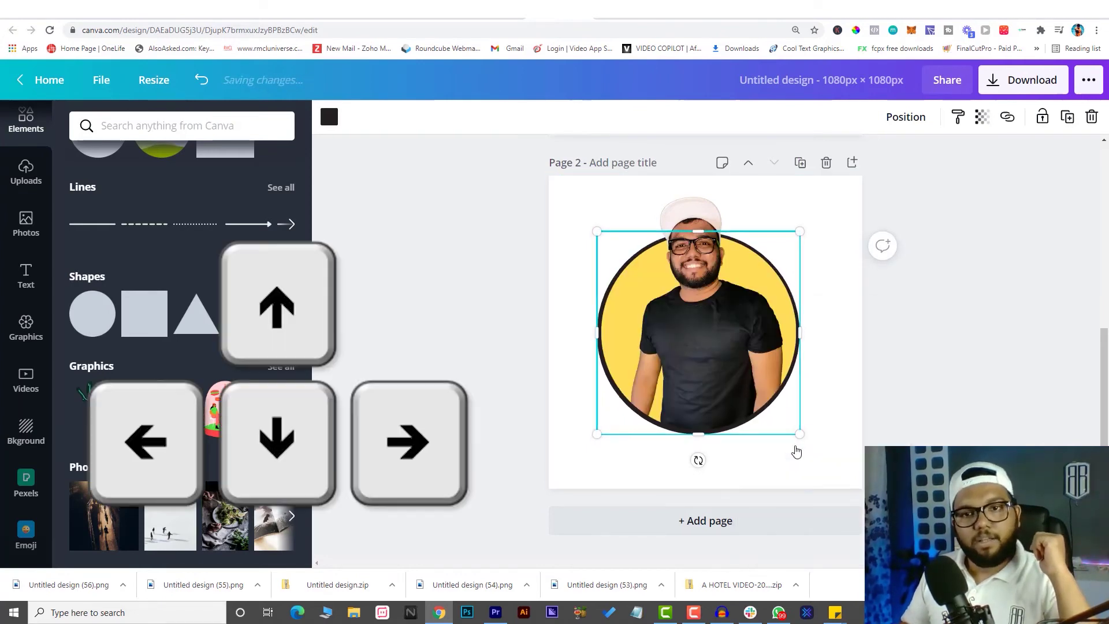
key("Right")
key("Right")
key("Up")
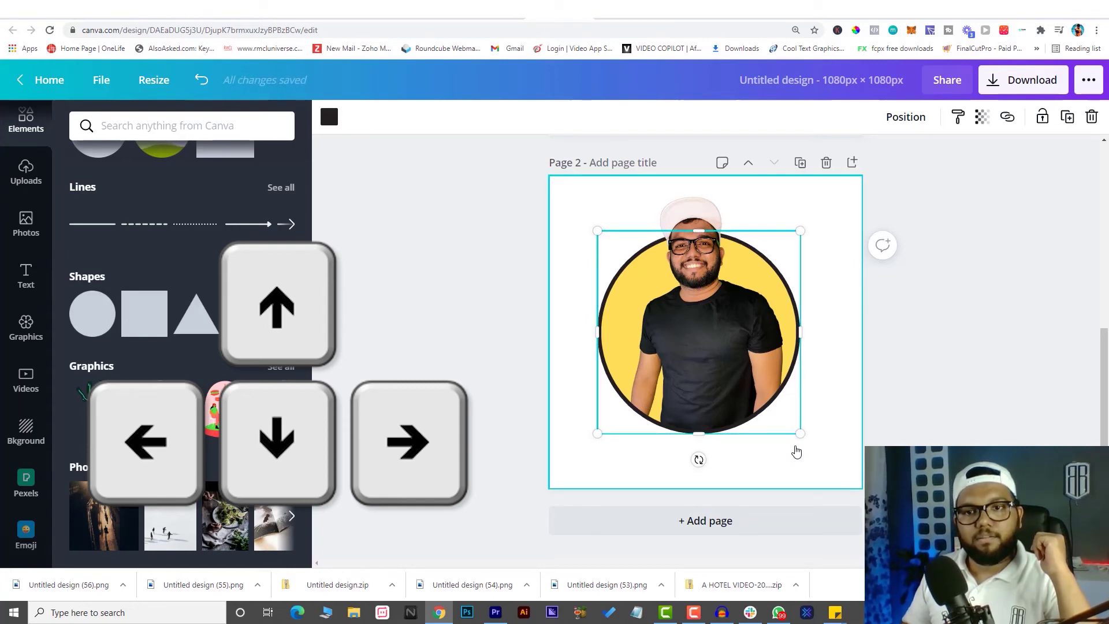
left_click(896, 425)
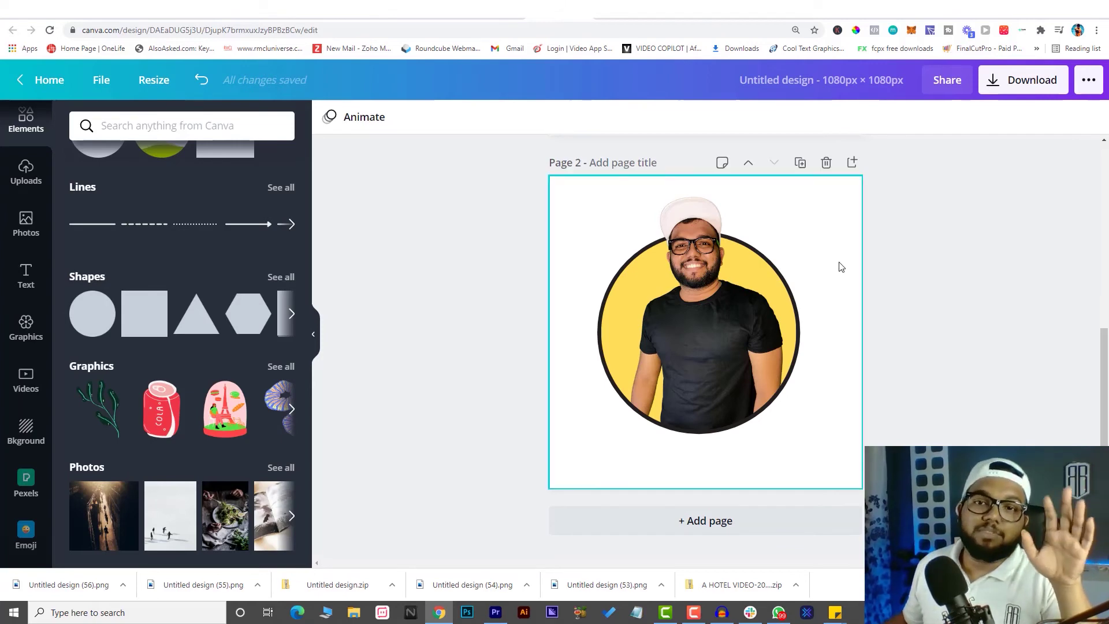
Select the cutout, framed photo and black circle together, move them to the page centre and group them.
left_click_drag(827, 213, 632, 432)
left_click_drag(737, 420, 745, 434)
left_click(877, 117)
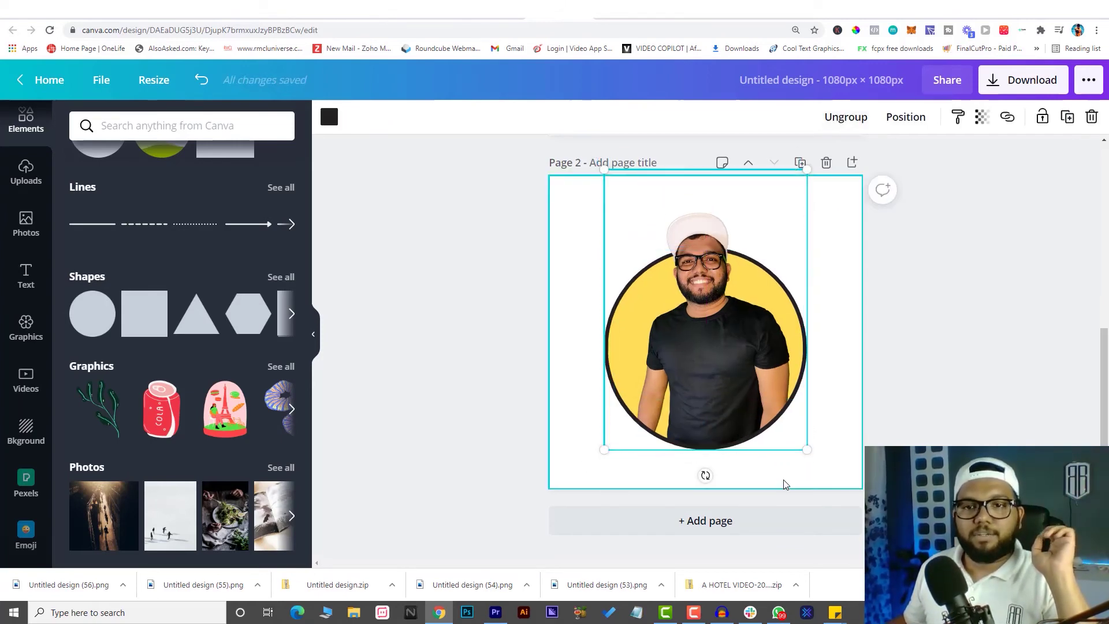
Enlarge the grouped pop-out design and reposition it near the page centre so the whole circle and cap fit on the page.
left_click_drag(809, 453, 828, 463)
left_click_drag(767, 421, 750, 391)
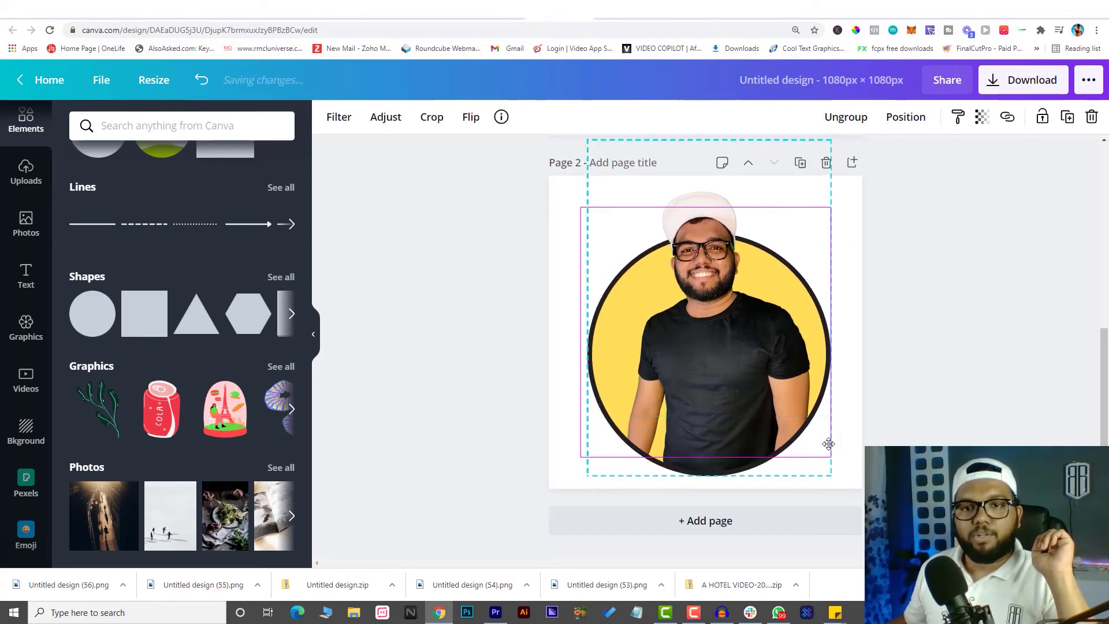
left_click(968, 423)
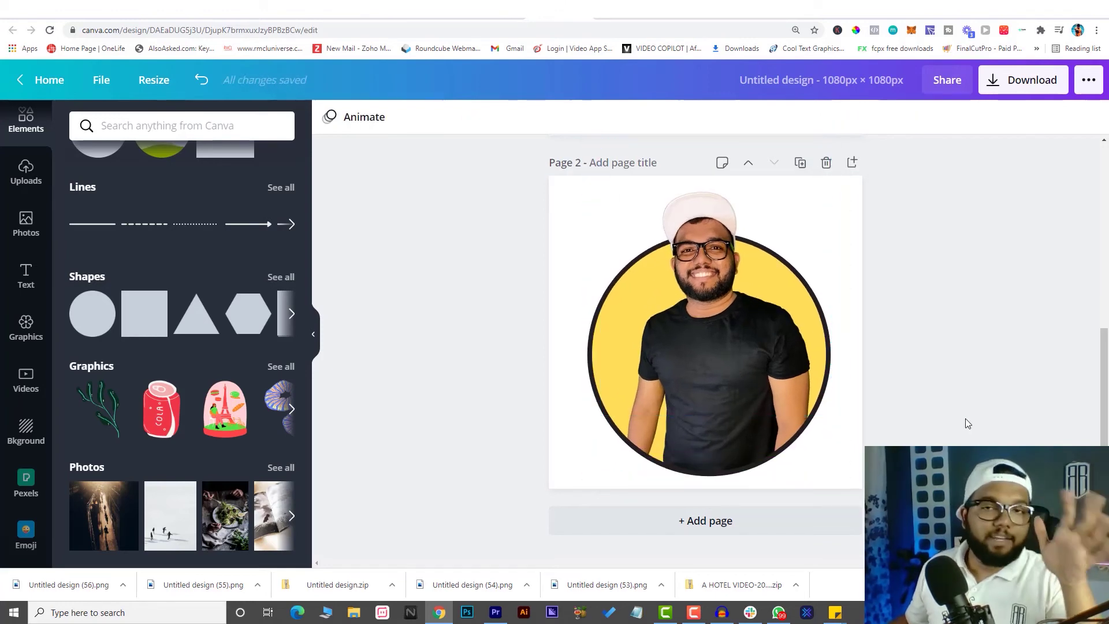